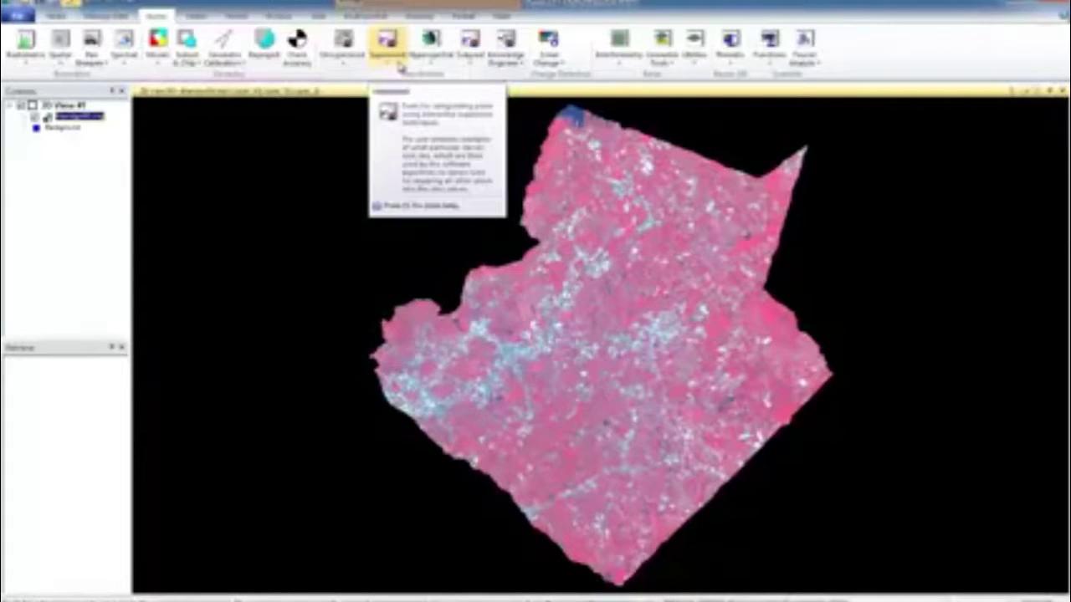
Open the Signature Editor for supervised classification and position its window over the image view.
{"action": "left_click", "coordinate": [56, 20]}
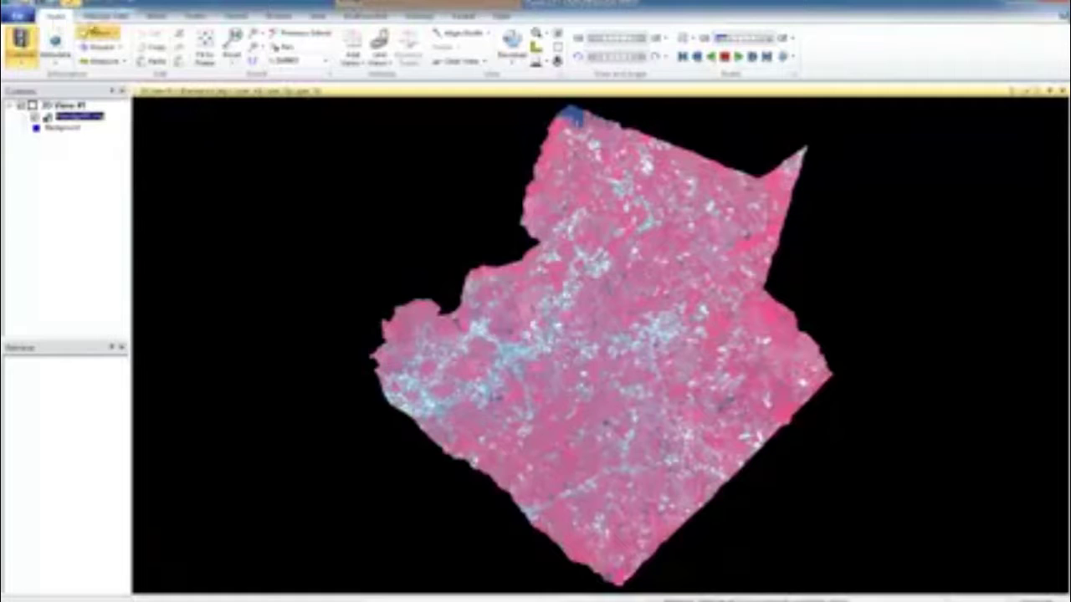
{"action": "left_click", "coordinate": [164, 17]}
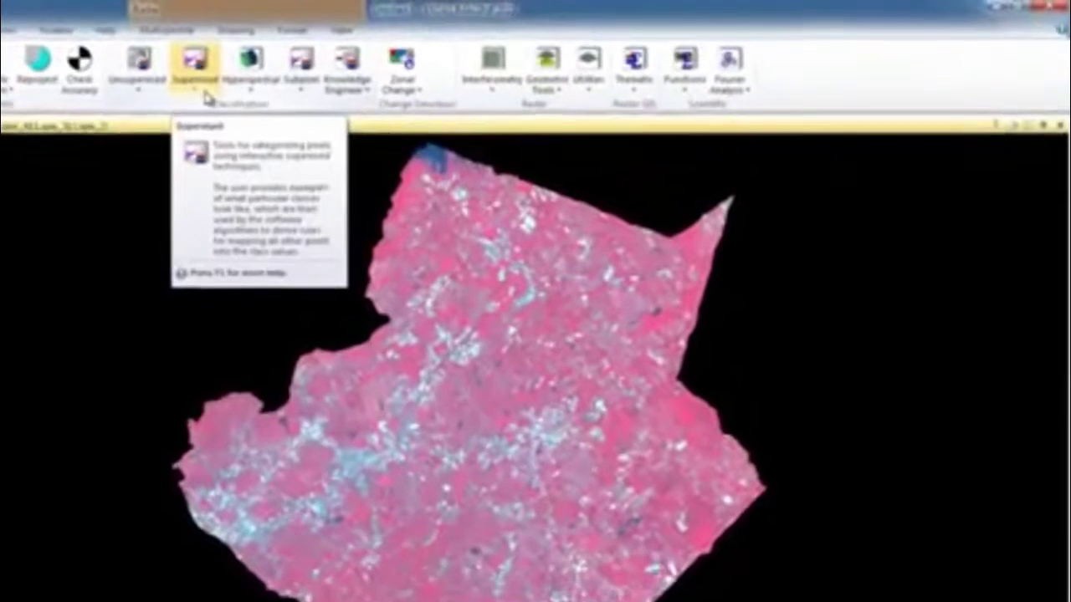
{"action": "left_click", "coordinate": [205, 95]}
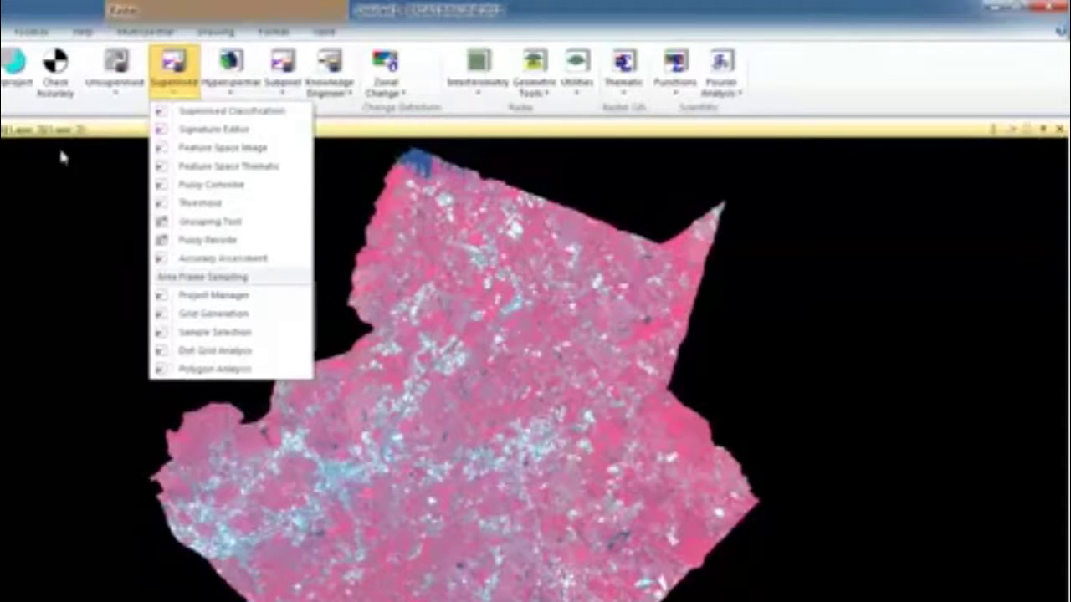
{"action": "left_click", "coordinate": [191, 130]}
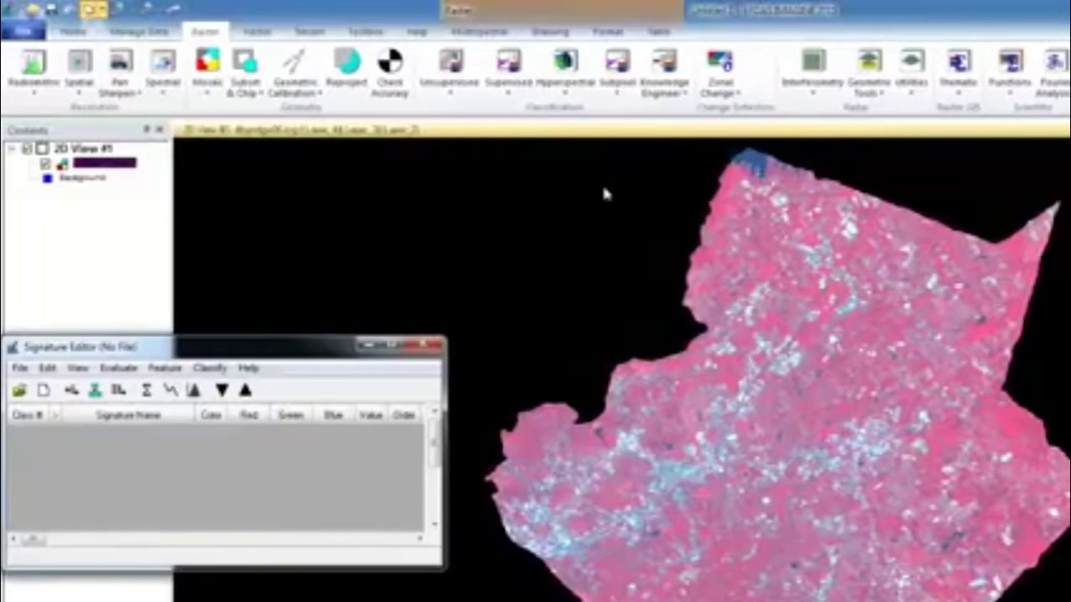
{"action": "mouse_move", "coordinate": [292, 345]}
{"action": "left_mouse_down"}
{"action": "mouse_move", "coordinate": [285, 349]}
{"action": "mouse_move", "coordinate": [372, 265]}
{"action": "mouse_move", "coordinate": [342, 242]}
{"action": "left_mouse_up"}
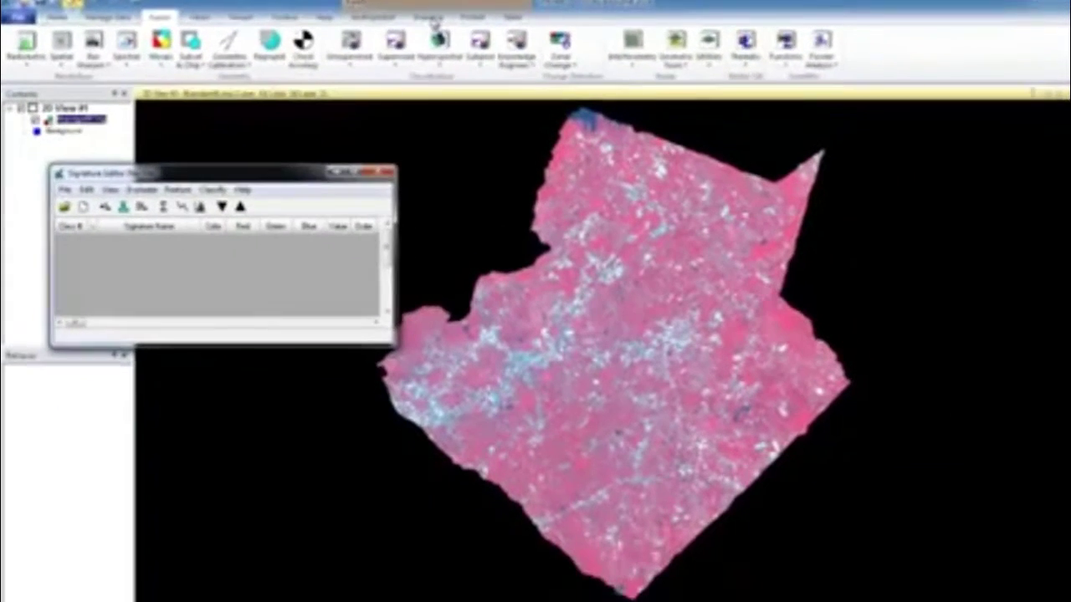
Draw a roughly circular polygon AOI in the open water of the large northern lake and create a new signature from it.
{"action": "left_click", "coordinate": [430, 19]}
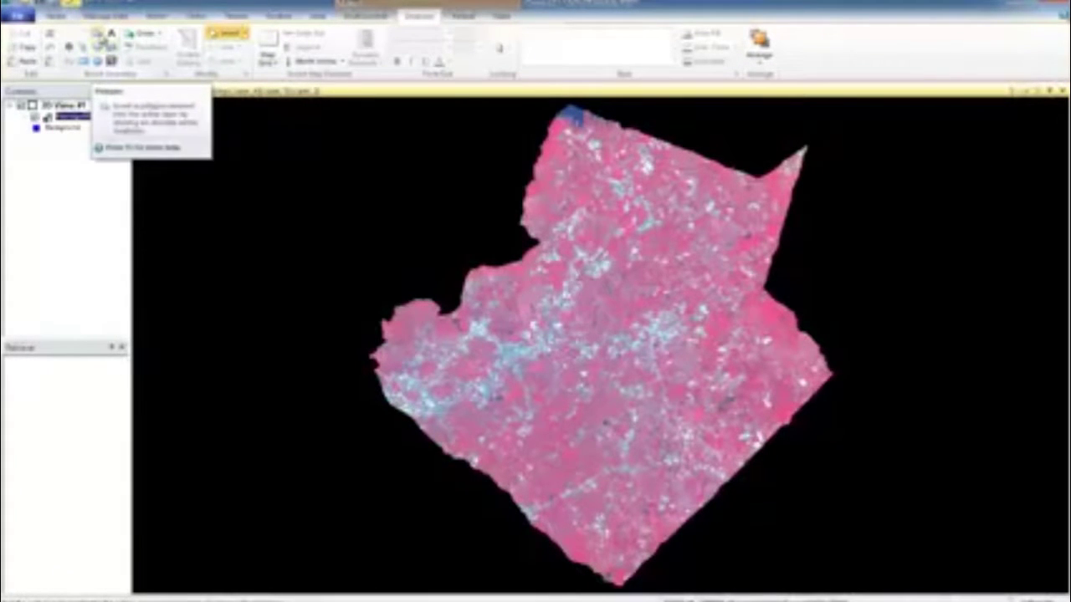
{"action": "left_click", "coordinate": [100, 40]}
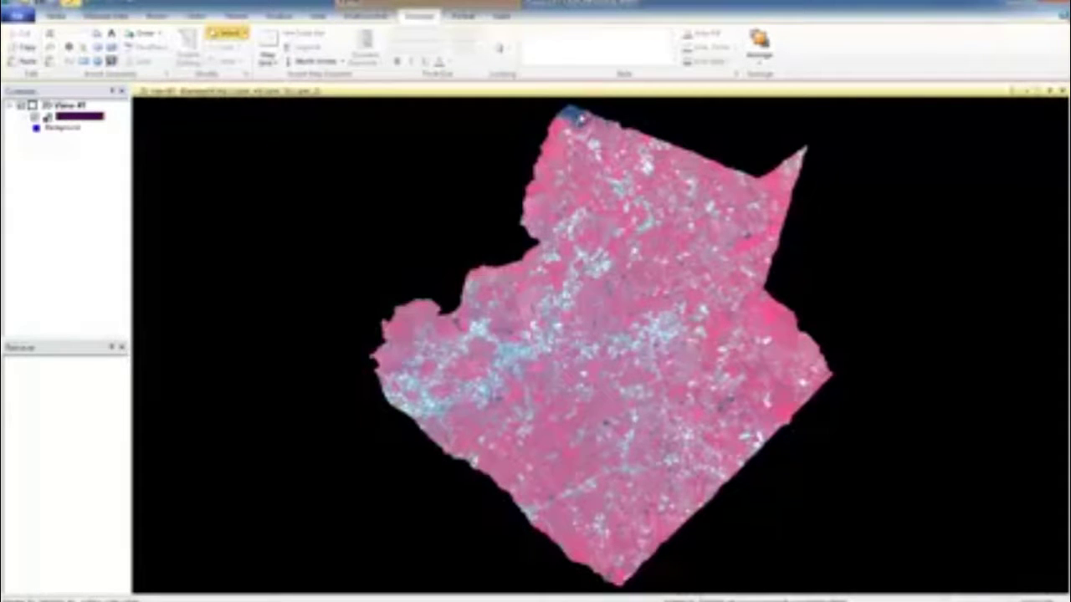
{"action": "scroll", "coordinate": [576, 116], "scroll_direction": "up", "scroll_amount": 3}
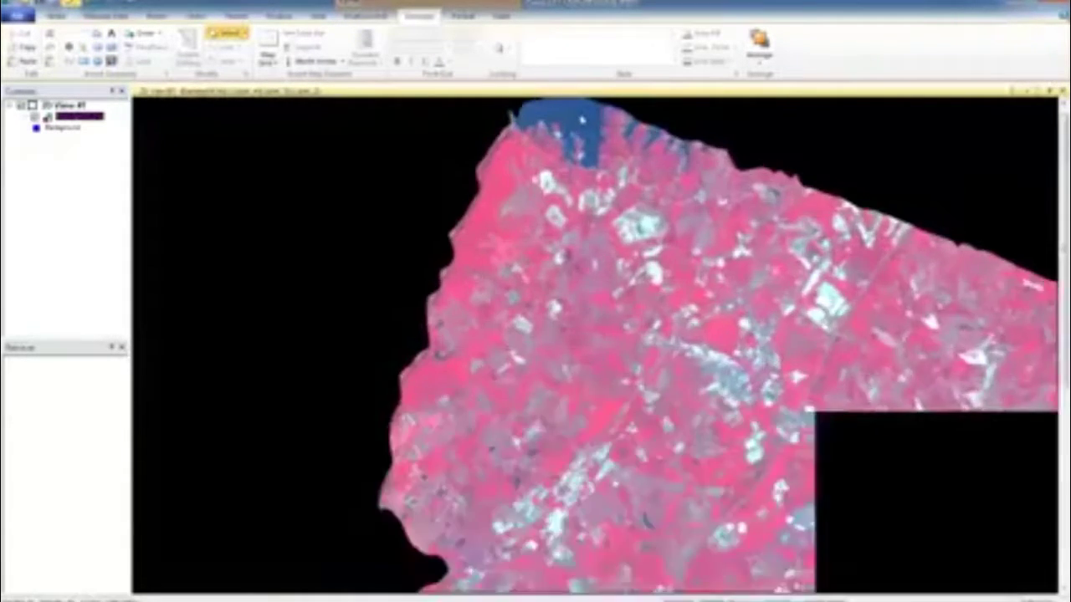
{"action": "scroll", "coordinate": [582, 117], "scroll_direction": "up", "scroll_amount": 3}
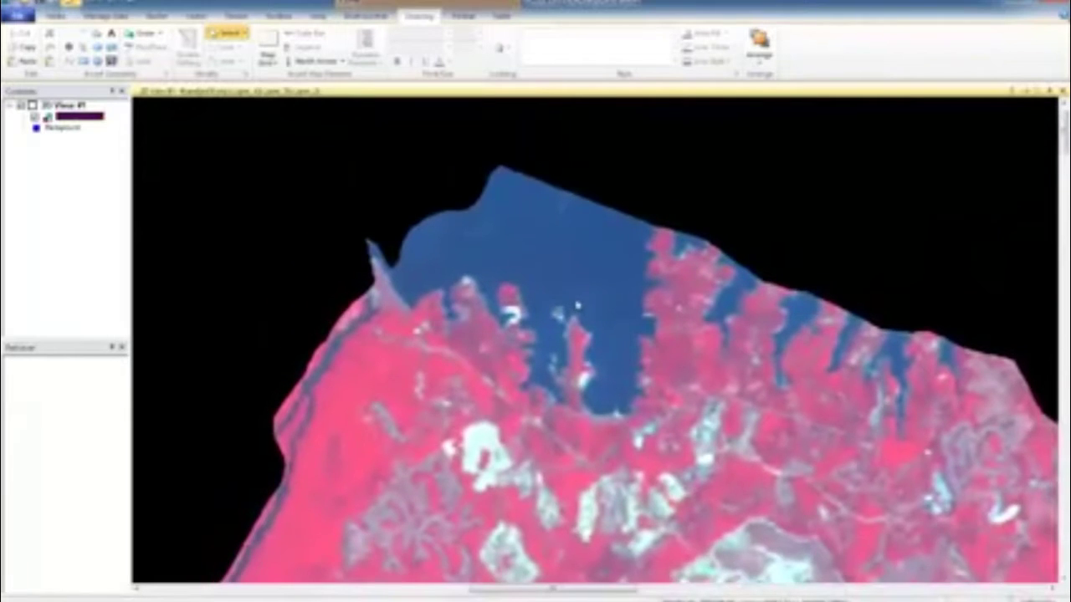
{"action": "scroll", "coordinate": [558, 270], "scroll_direction": "up", "scroll_amount": 3}
{"action": "left_click_drag", "start_coordinate": [547, 243], "coordinate": [557, 277]}
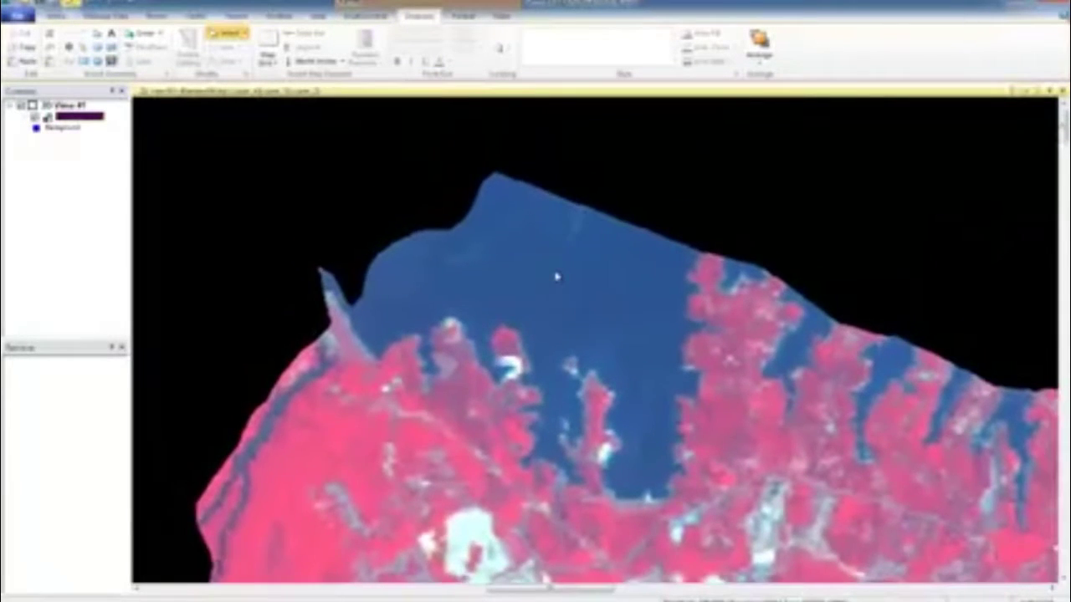
{"action": "scroll", "coordinate": [557, 276], "scroll_direction": "up", "scroll_amount": 2}
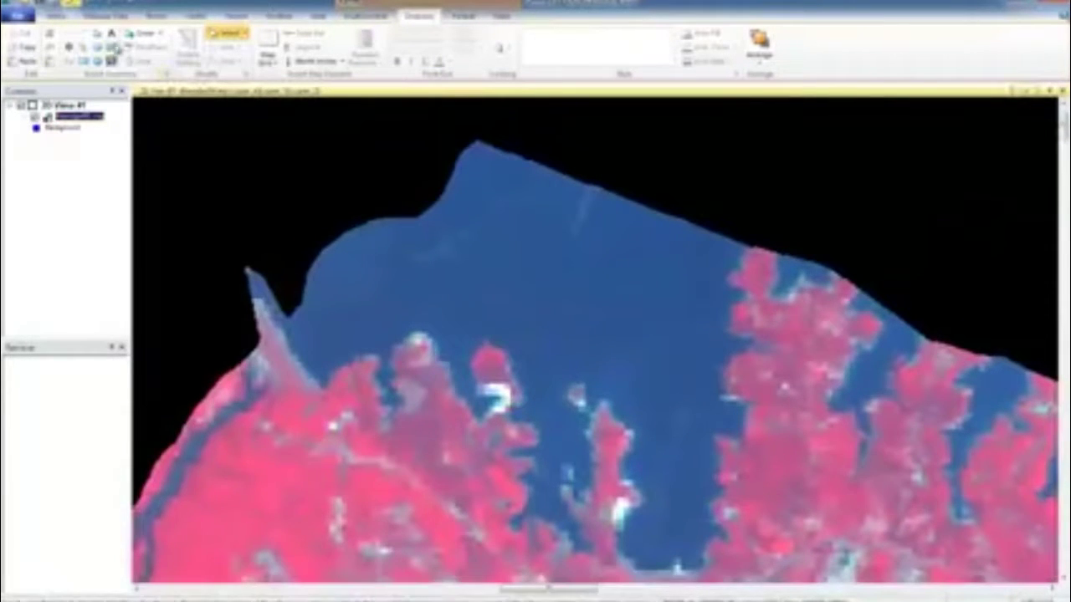
{"action": "left_click", "coordinate": [98, 33]}
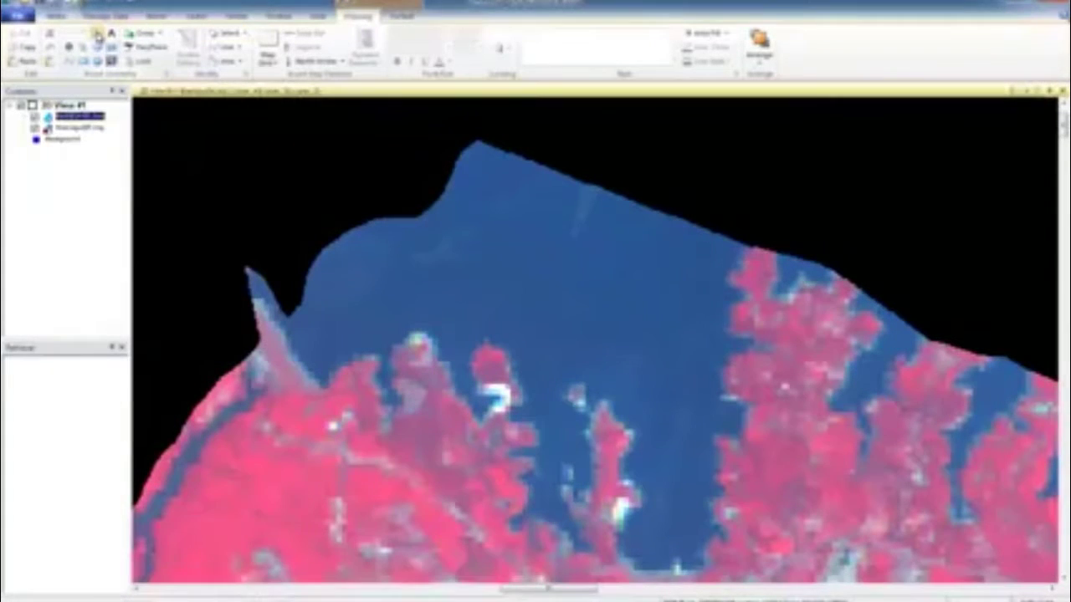
{"action": "left_click", "coordinate": [488, 180]}
{"action": "left_click", "coordinate": [474, 199]}
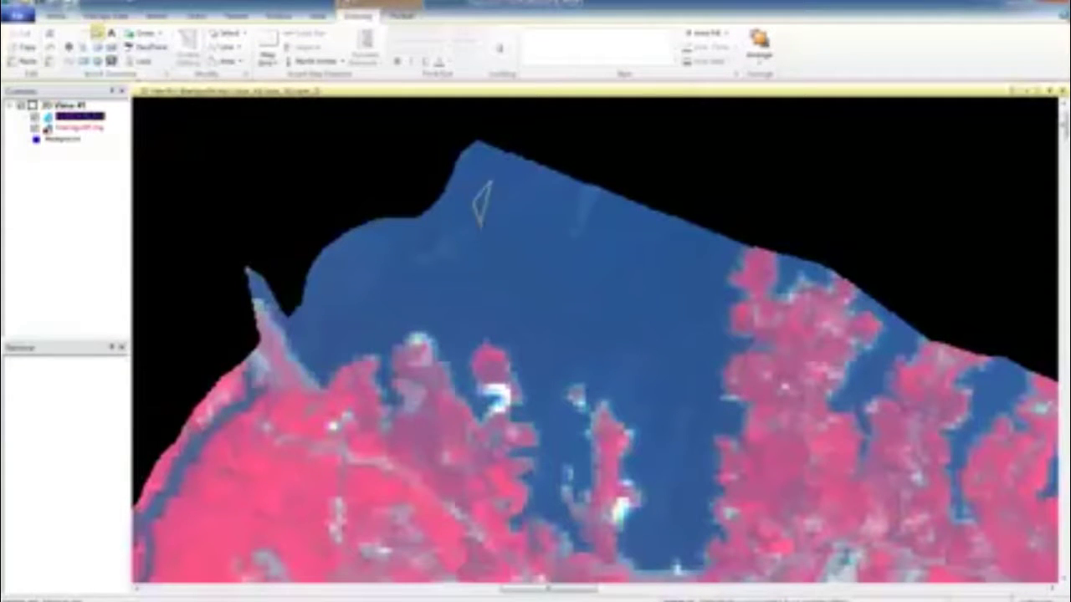
{"action": "left_click", "coordinate": [484, 227]}
{"action": "left_click", "coordinate": [514, 239]}
{"action": "left_click", "coordinate": [539, 230]}
{"action": "double_click", "coordinate": [542, 207]}
{"action": "left_click", "coordinate": [538, 185]}
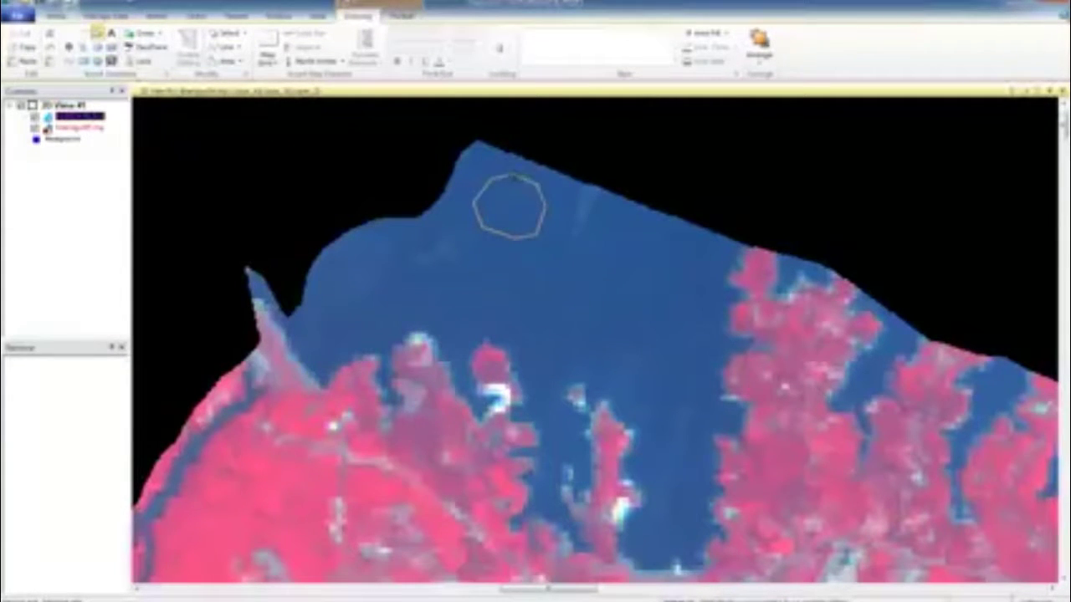
{"action": "double_click", "coordinate": [513, 176]}
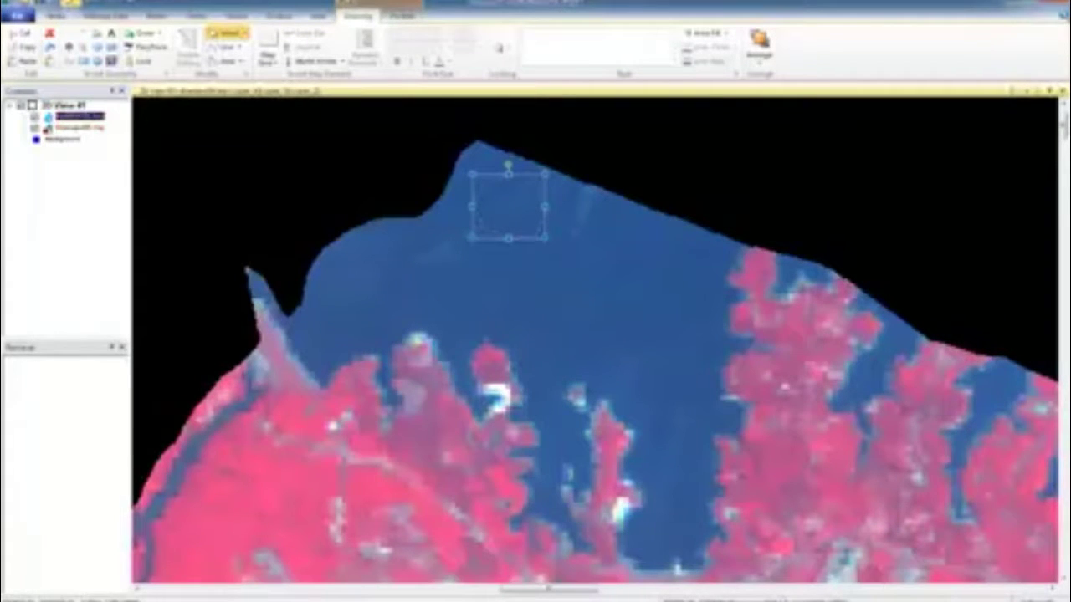
{"action": "left_click", "coordinate": [894, 595]}
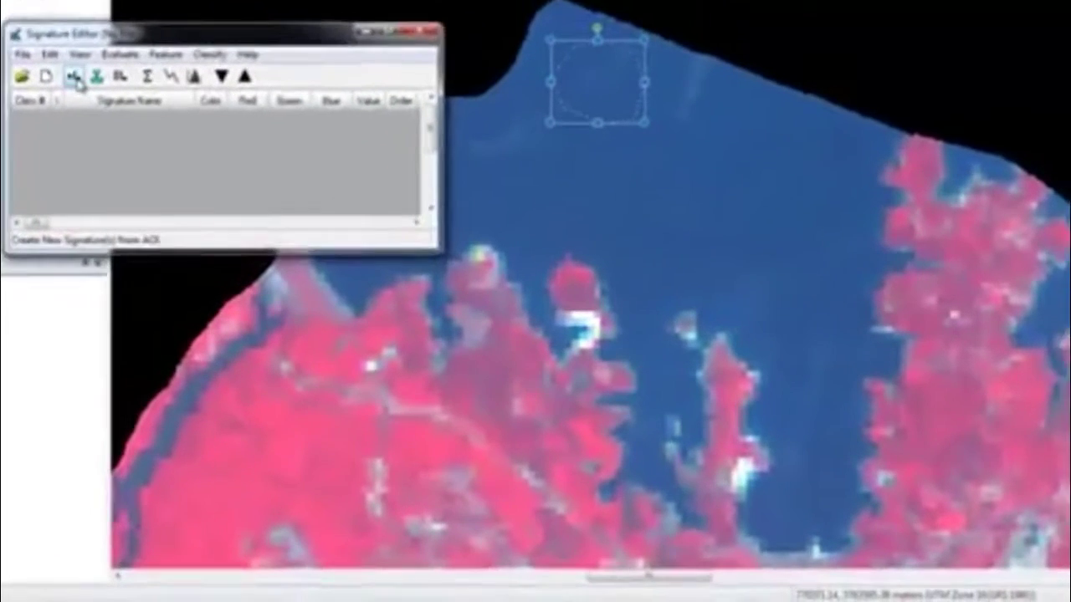
{"action": "left_click", "coordinate": [104, 203]}
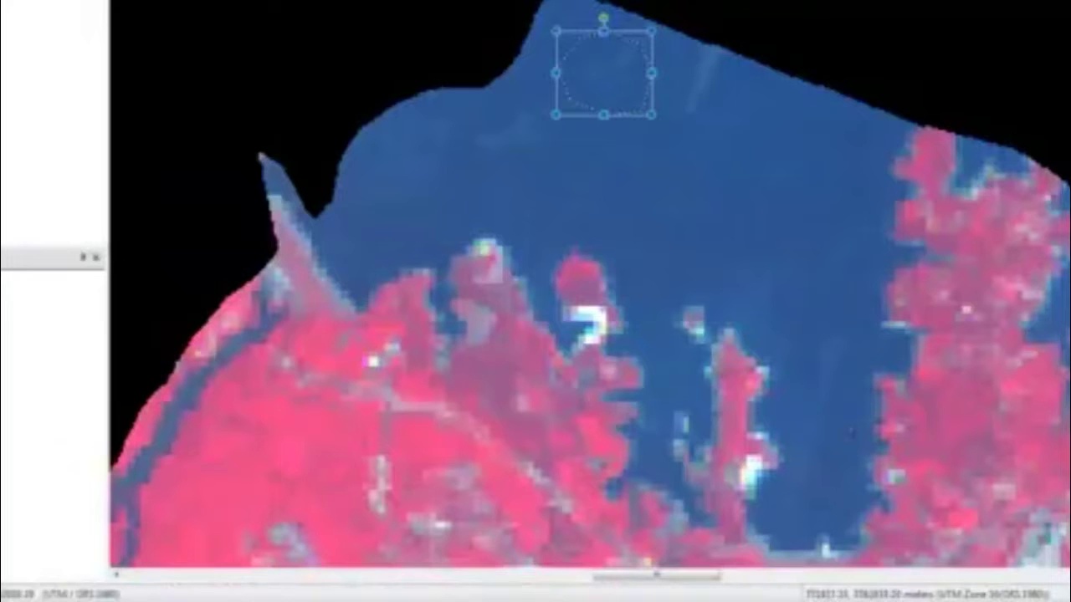
Draw a second polygon AOI in the same lake's narrow southern inlet and add it as a new signature.
{"action": "left_click", "coordinate": [839, 414]}
{"action": "left_click", "coordinate": [805, 398]}
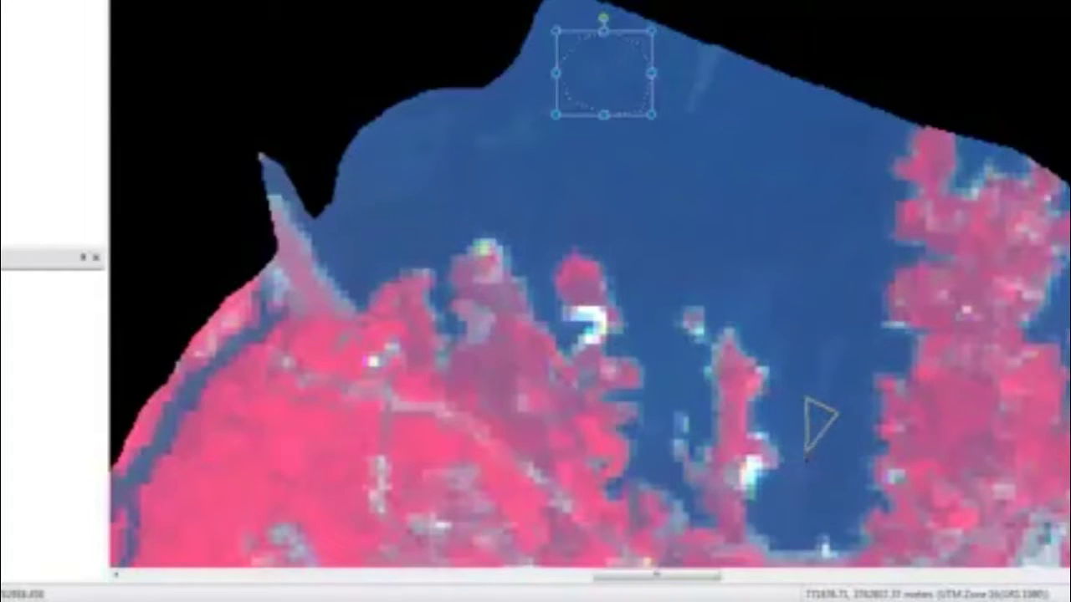
{"action": "left_click", "coordinate": [802, 473]}
{"action": "left_click", "coordinate": [828, 478]}
{"action": "double_click", "coordinate": [854, 445]}
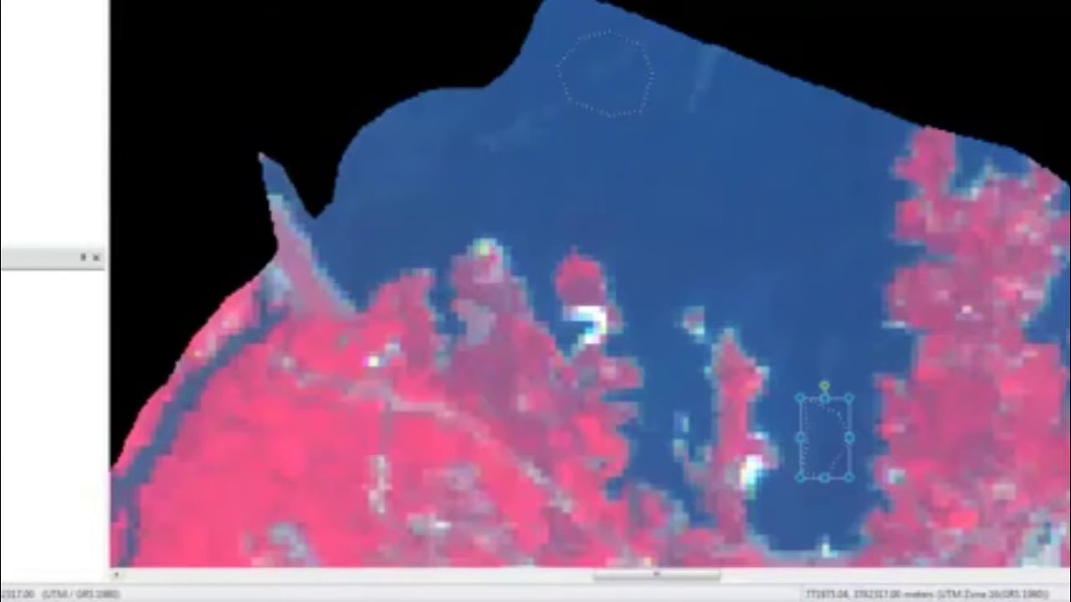
{"action": "left_click", "coordinate": [1046, 554]}
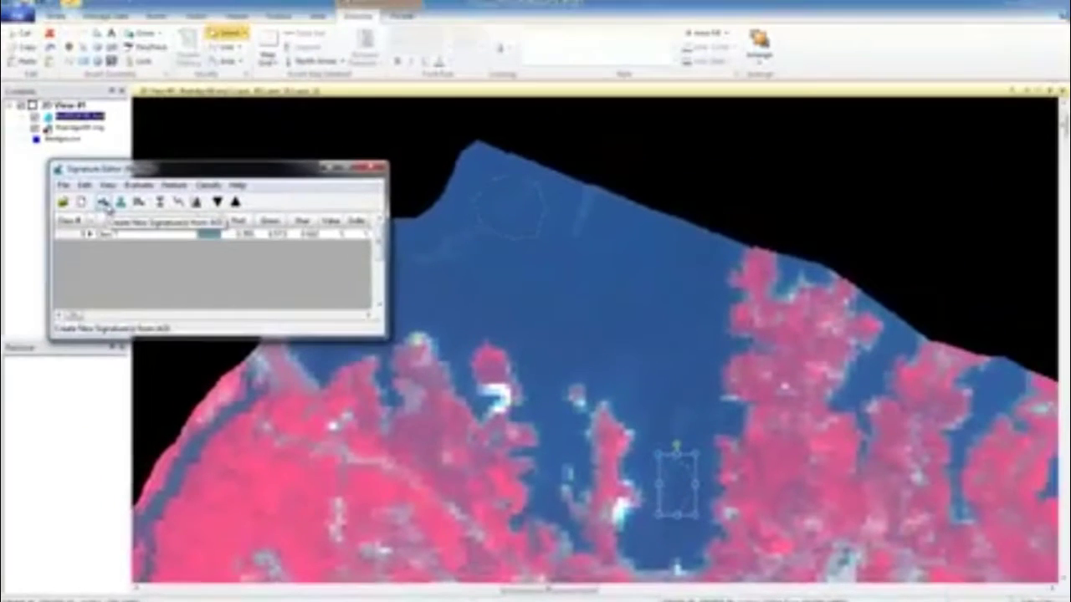
{"action": "left_click", "coordinate": [73, 67]}
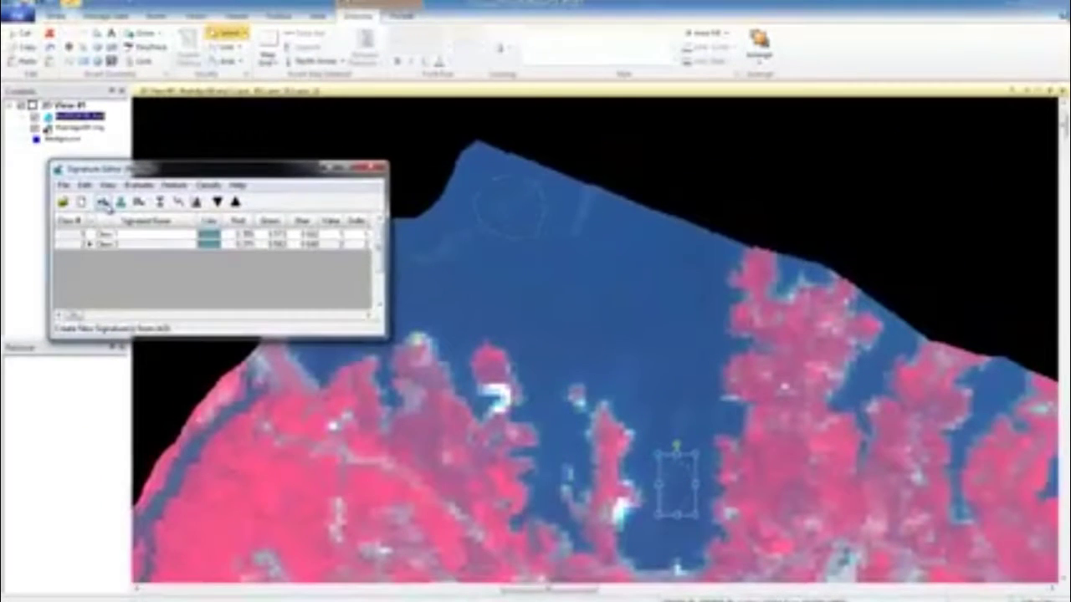
{"action": "left_click", "coordinate": [334, 168]}
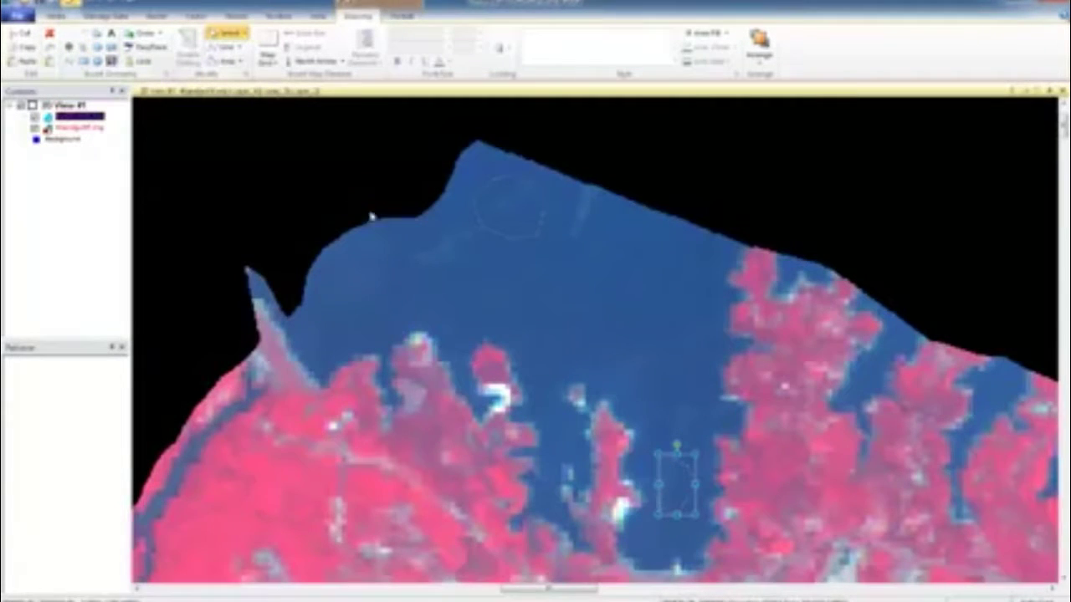
Draw a small six-point polygon AOI inside the branching dark blue reservoir near the southeastern edge of the image.
{"action": "scroll", "coordinate": [389, 230], "scroll_direction": "down", "scroll_amount": 5}
{"action": "scroll", "coordinate": [439, 320], "scroll_direction": "down", "scroll_amount": 5}
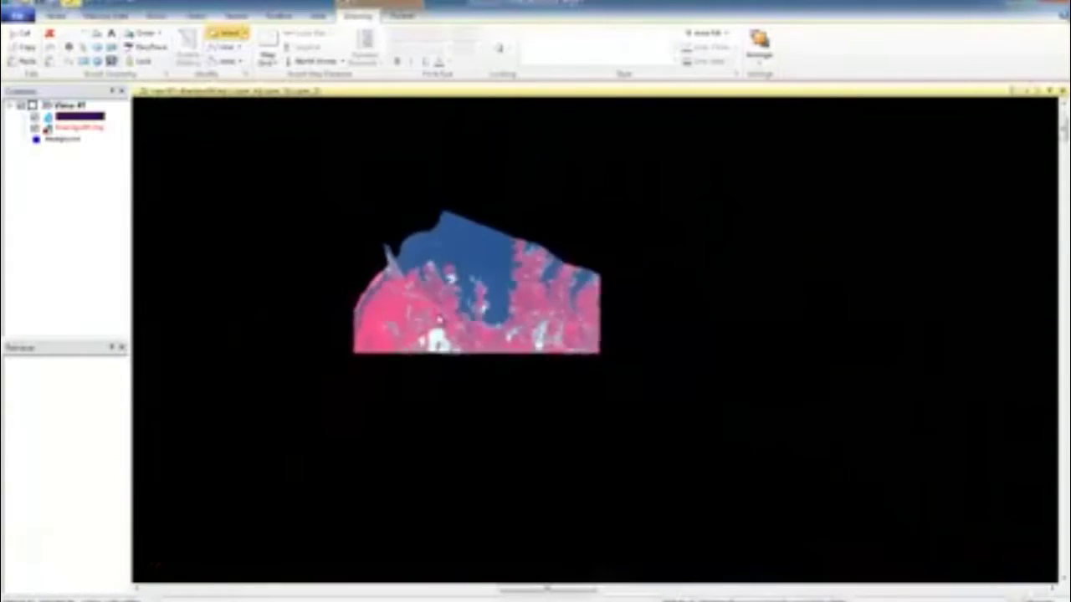
{"action": "scroll", "coordinate": [527, 390], "scroll_direction": "up", "scroll_amount": 3}
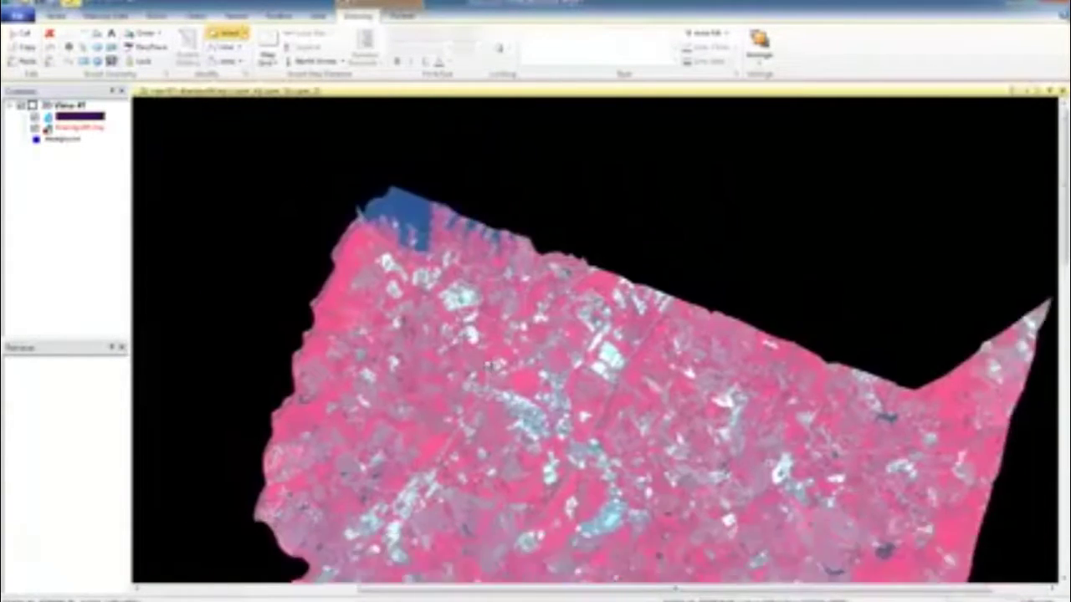
{"action": "scroll", "coordinate": [527, 391], "scroll_direction": "up", "scroll_amount": 2}
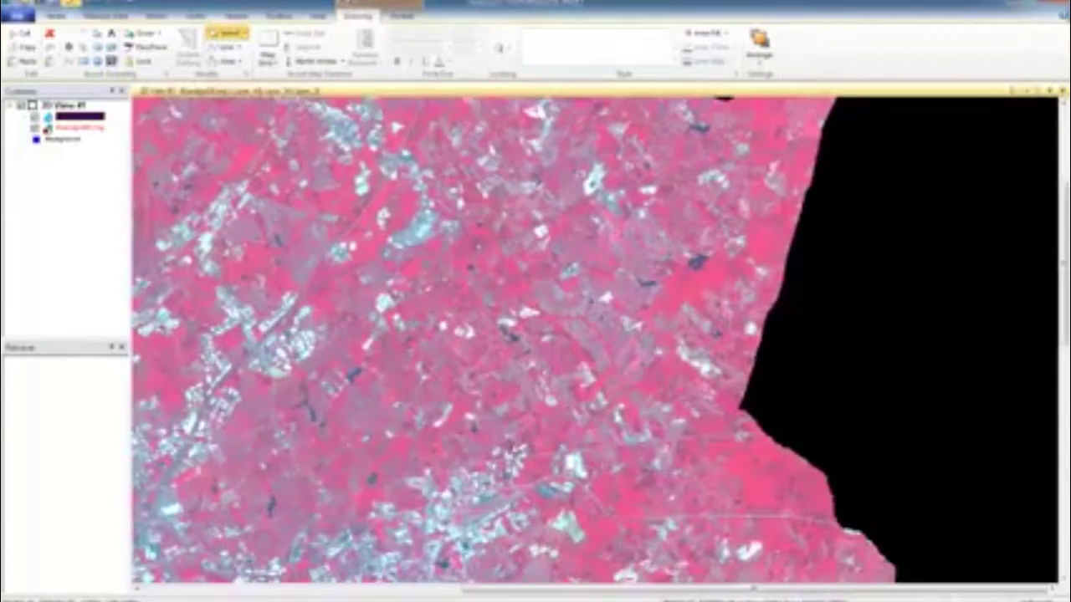
{"action": "scroll", "coordinate": [514, 243], "scroll_direction": "down", "scroll_amount": 2}
{"action": "scroll", "coordinate": [532, 249], "scroll_direction": "up", "scroll_amount": 2}
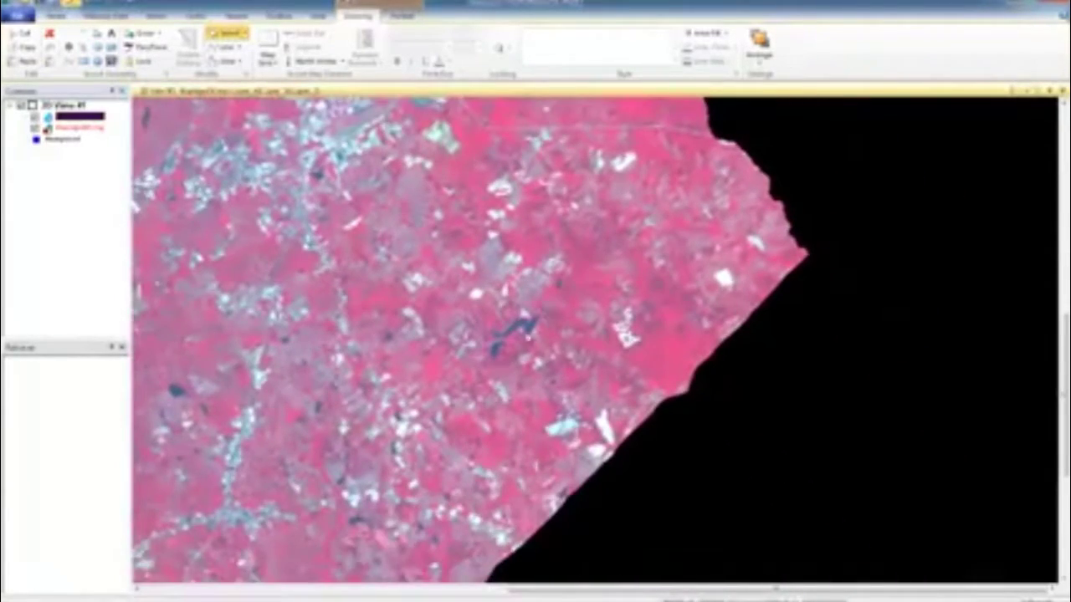
{"action": "scroll", "coordinate": [519, 302], "scroll_direction": "up", "scroll_amount": 5}
{"action": "scroll", "coordinate": [519, 303], "scroll_direction": "up", "scroll_amount": 3}
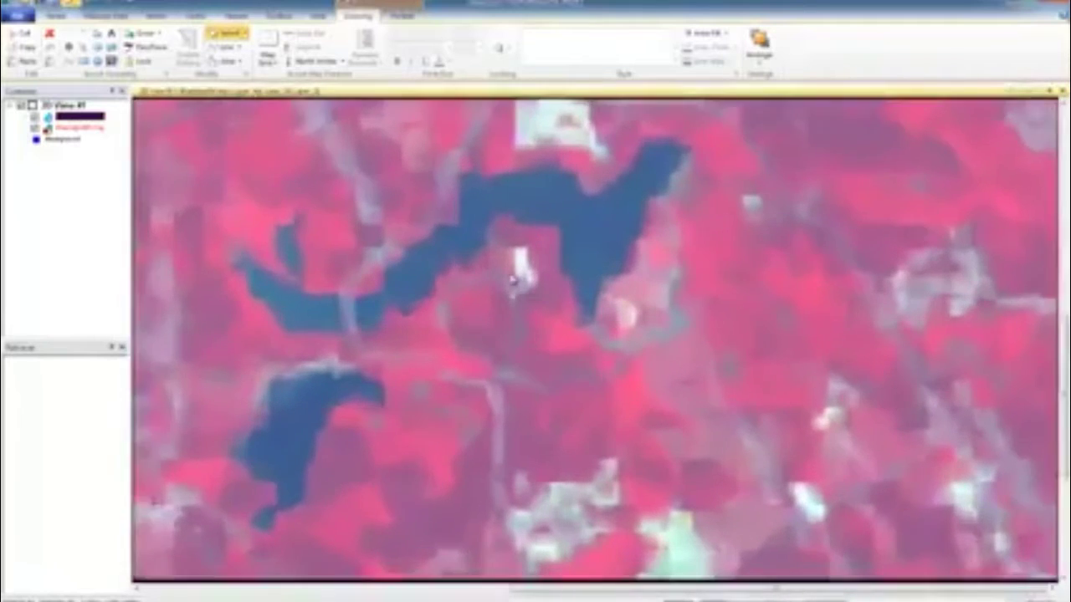
{"action": "left_click_drag", "start_coordinate": [495, 198], "coordinate": [482, 310]}
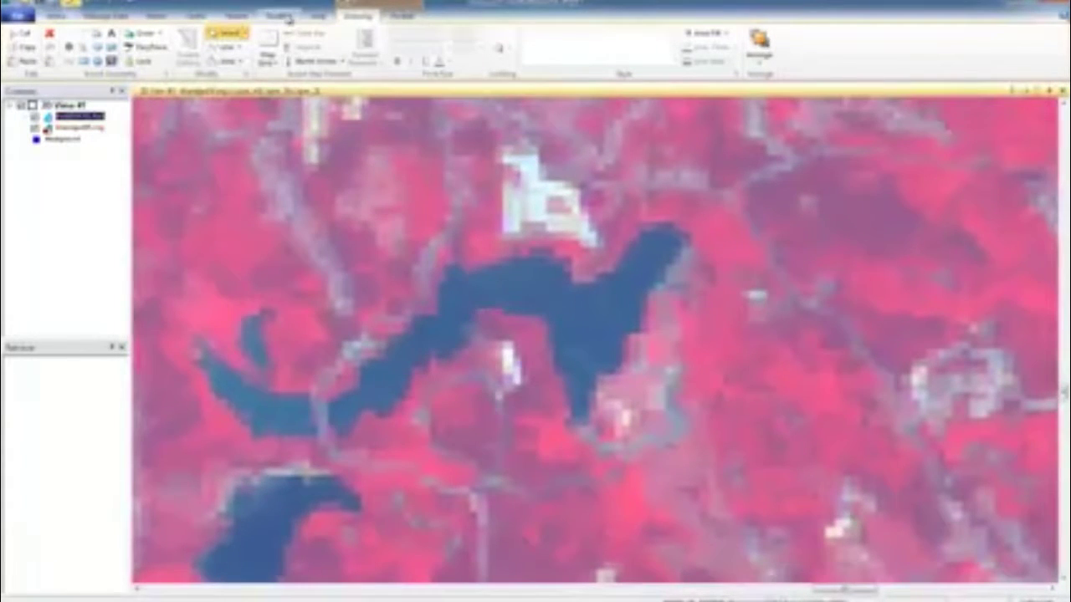
{"action": "left_click", "coordinate": [98, 34]}
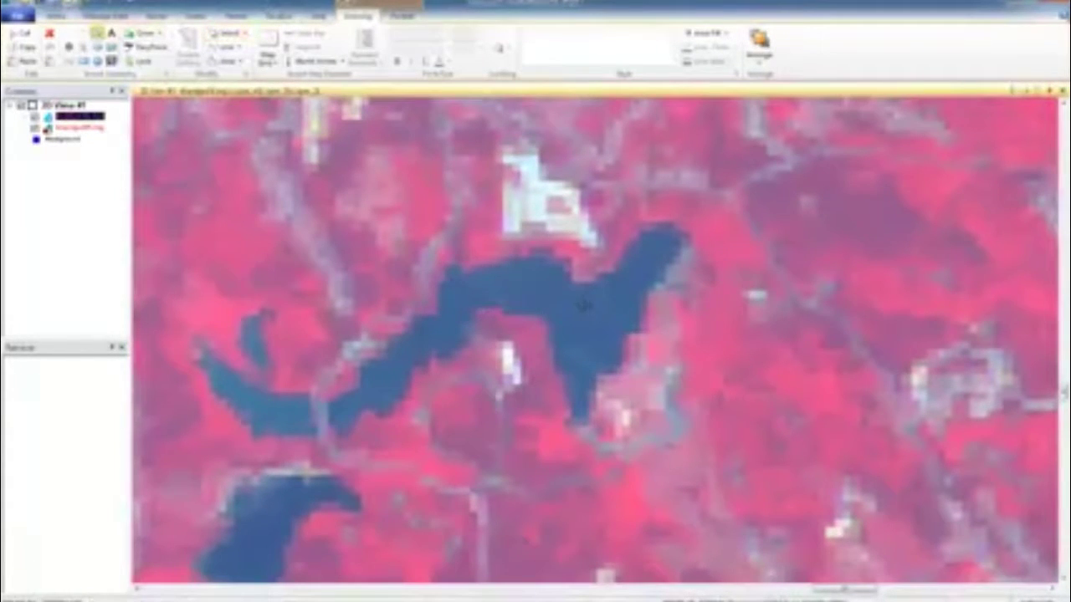
{"action": "left_click", "coordinate": [586, 304]}
{"action": "left_click", "coordinate": [573, 317]}
{"action": "left_click", "coordinate": [579, 334]}
{"action": "left_click", "coordinate": [595, 335]}
{"action": "left_click", "coordinate": [611, 317]}
{"action": "double_click", "coordinate": [608, 303]}
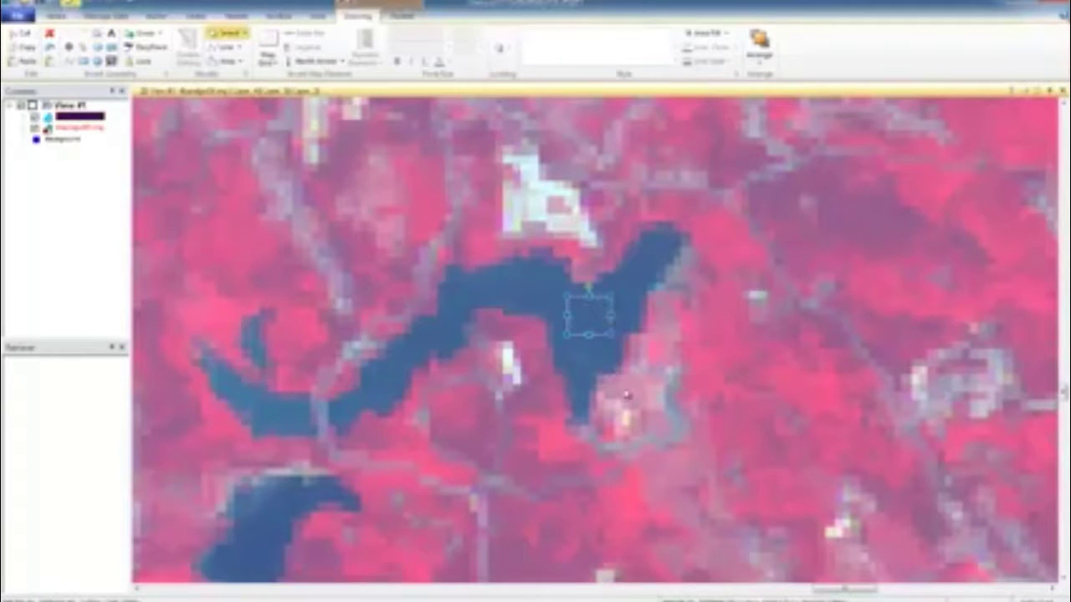
Create a new signature from the reservoir polygon in the Signature Editor and minimize the editor.
{"action": "left_click", "coordinate": [836, 600]}
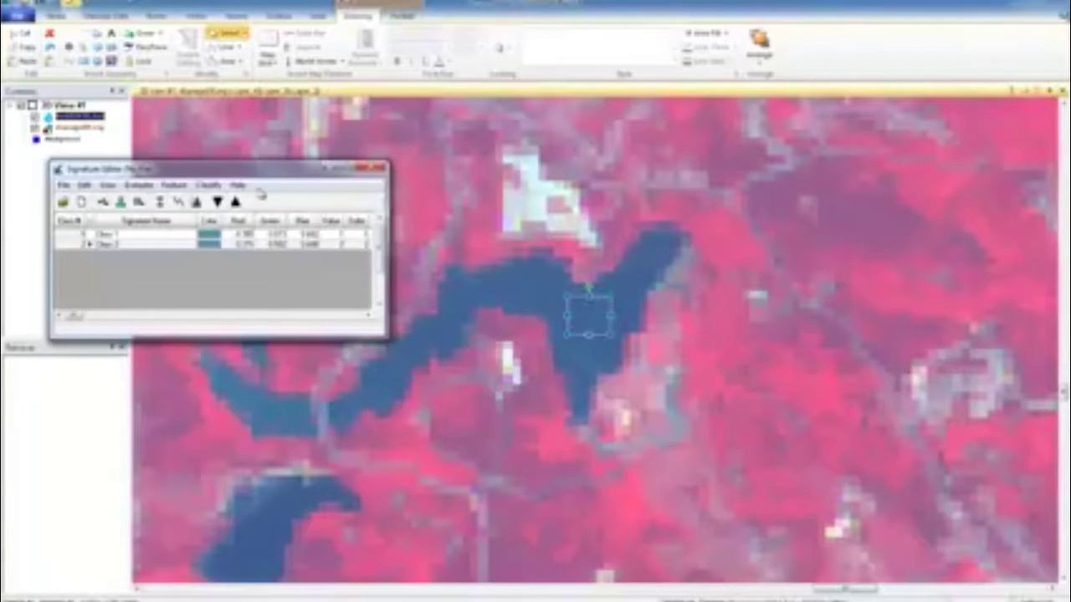
{"action": "left_click", "coordinate": [102, 204]}
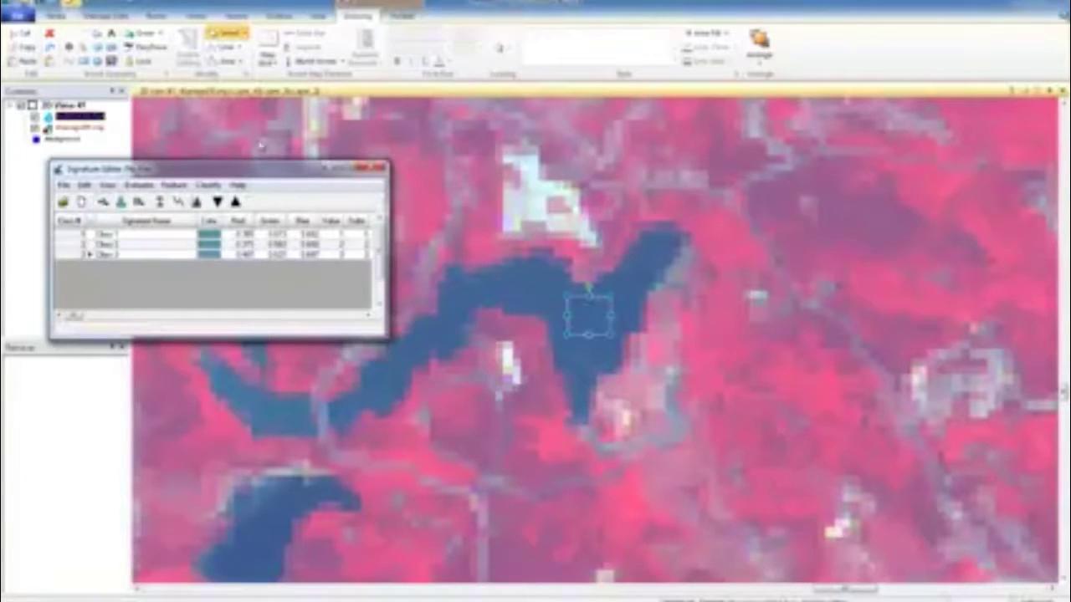
{"action": "left_click", "coordinate": [331, 169]}
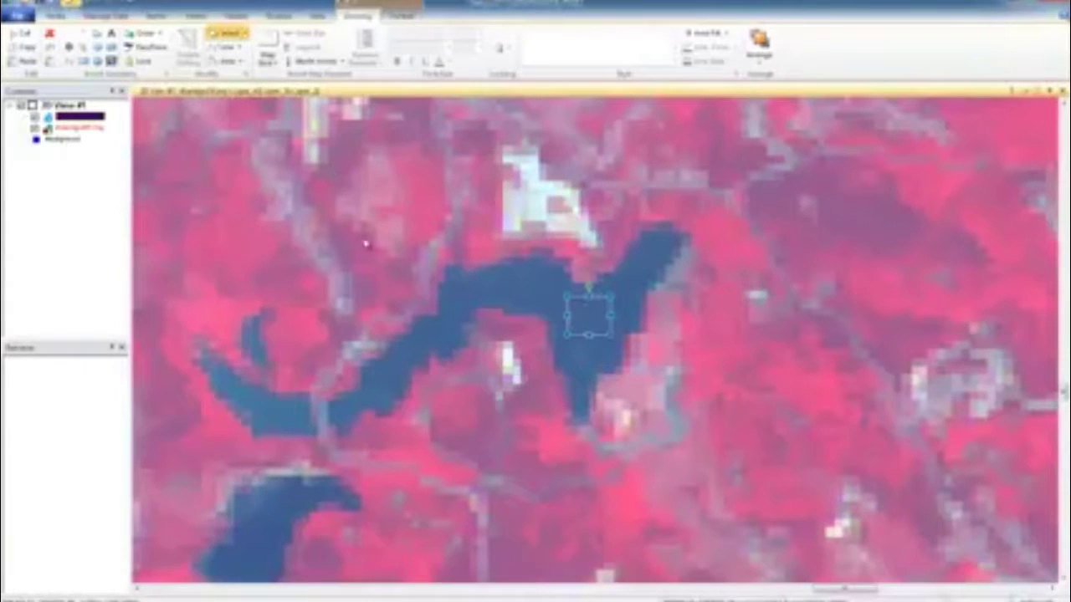
Draw a polygon AOI inside the small dark blue lake beside the pale blue urban area in the southwest and create a new signature from it.
{"action": "left_click", "coordinate": [375, 261]}
{"action": "scroll", "coordinate": [376, 259], "scroll_direction": "down", "scroll_amount": 5}
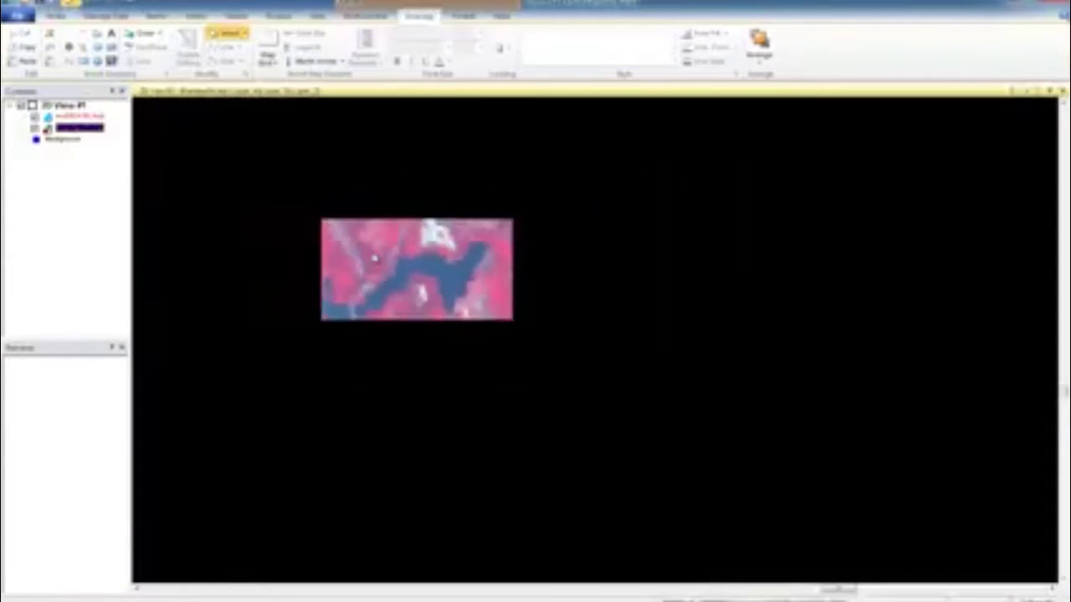
{"action": "scroll", "coordinate": [375, 260], "scroll_direction": "down", "scroll_amount": 5}
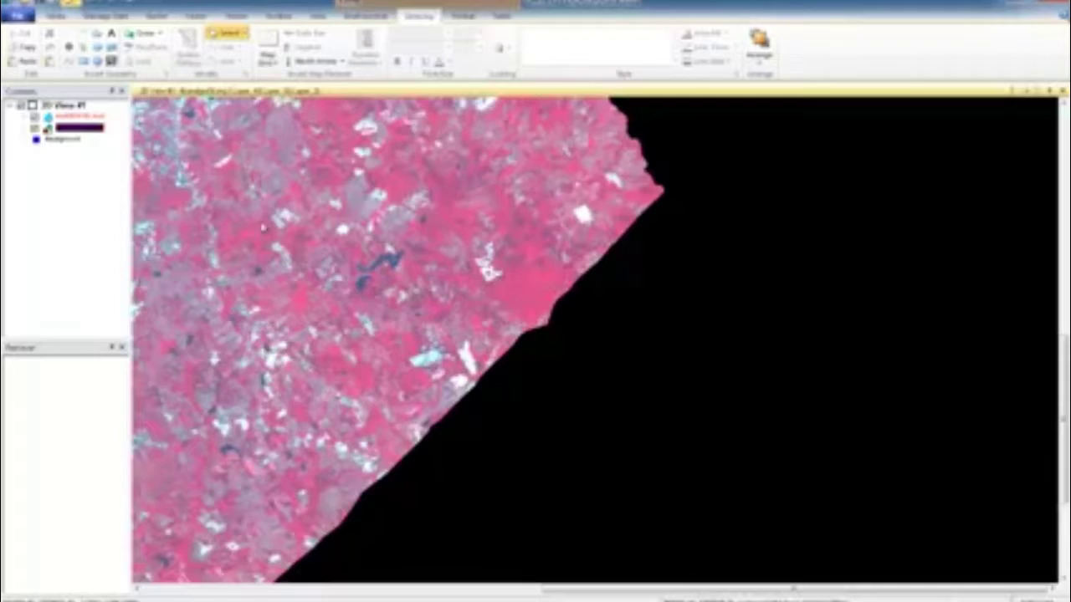
{"action": "left_click_drag", "start_coordinate": [263, 227], "coordinate": [656, 232]}
{"action": "left_click_drag", "start_coordinate": [252, 262], "coordinate": [628, 262]}
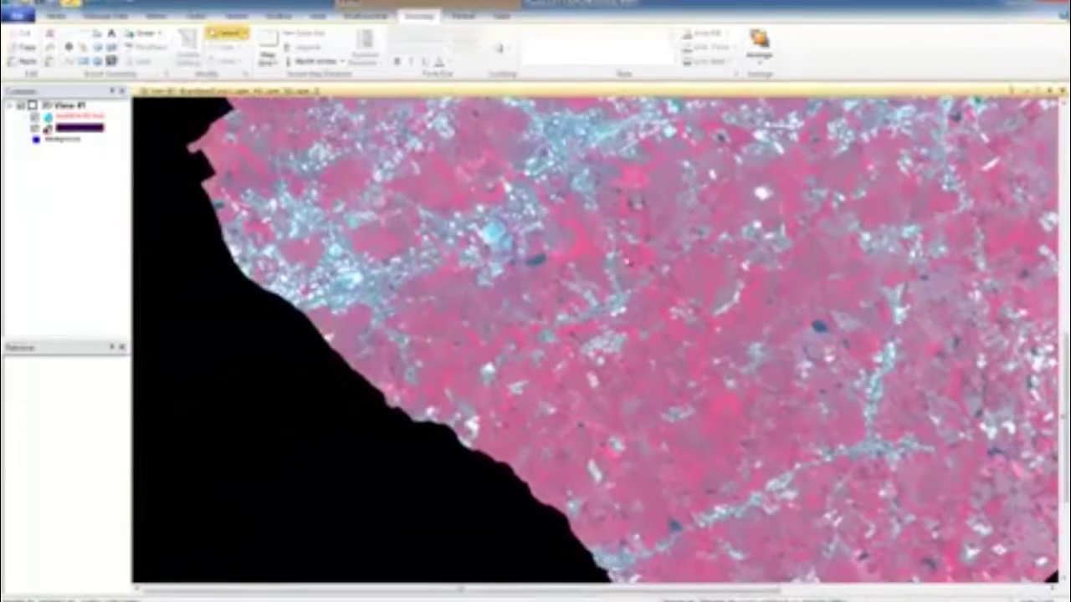
{"action": "scroll", "coordinate": [536, 261], "scroll_direction": "up", "scroll_amount": 10}
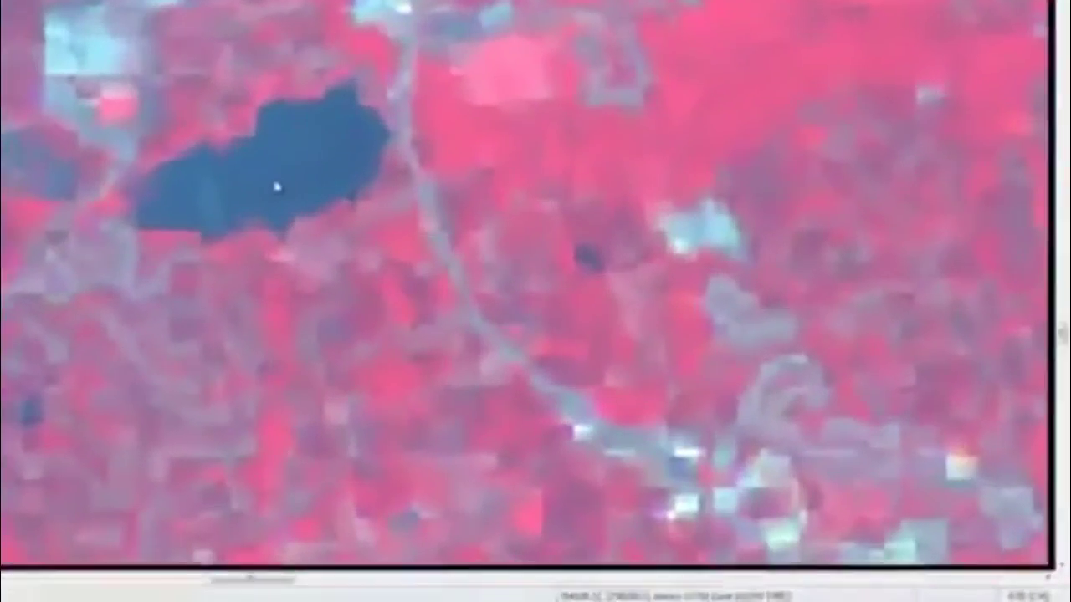
{"action": "left_click_drag", "start_coordinate": [276, 187], "coordinate": [409, 227]}
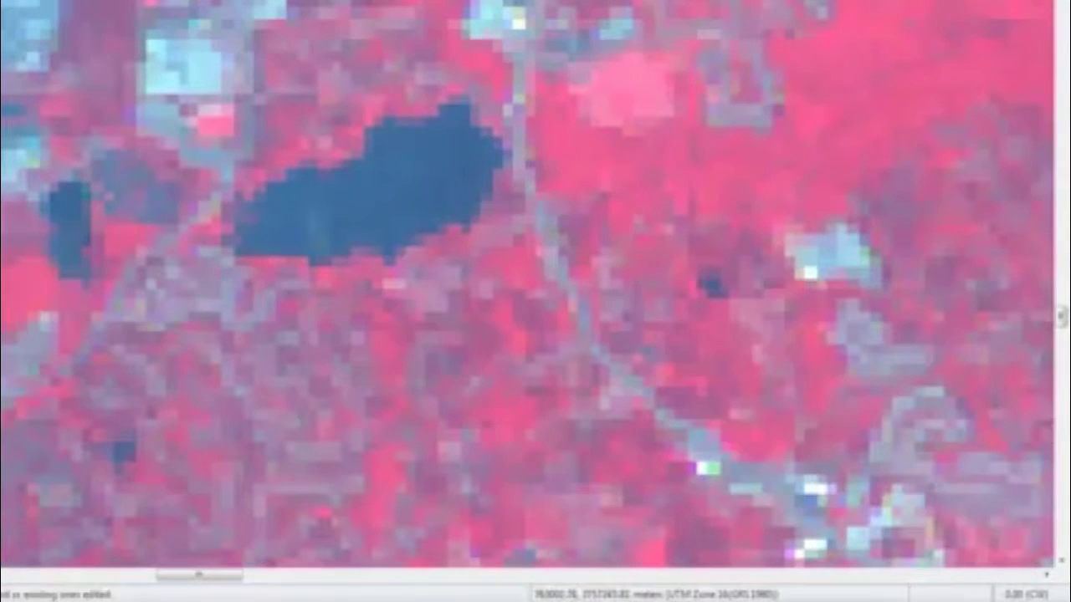
{"action": "left_click", "coordinate": [390, 146]}
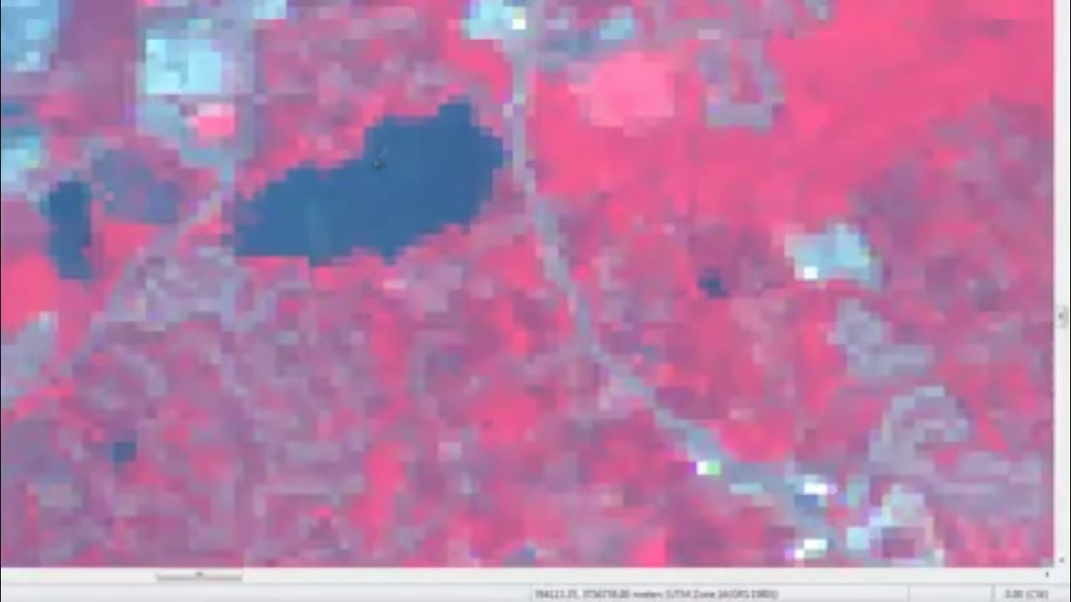
{"action": "left_click", "coordinate": [378, 166]}
{"action": "left_click", "coordinate": [409, 189]}
{"action": "left_click", "coordinate": [434, 185]}
{"action": "double_click", "coordinate": [432, 143]}
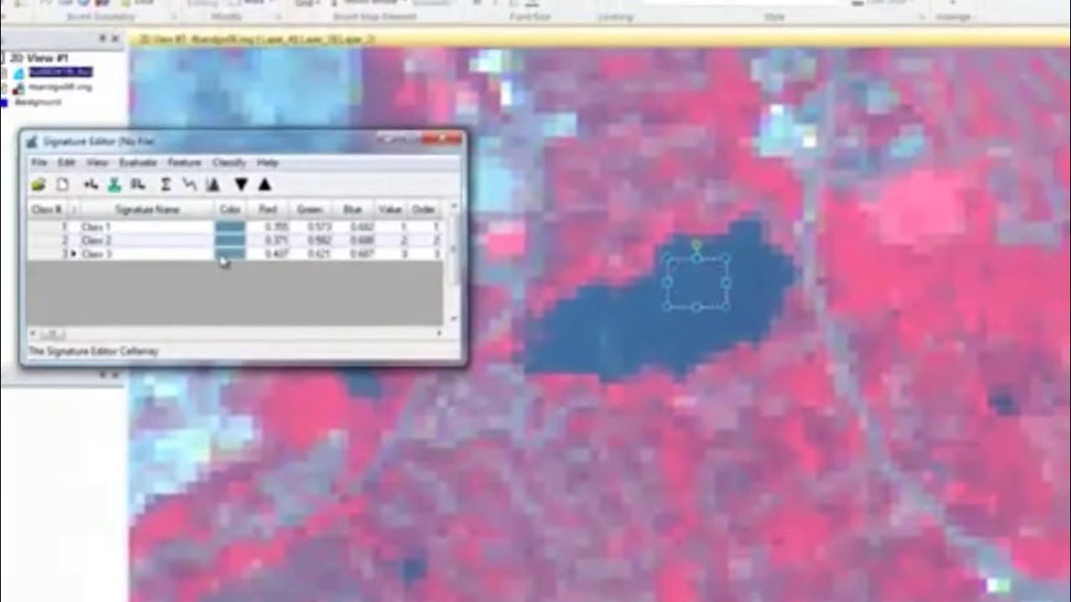
{"action": "left_click", "coordinate": [111, 194]}
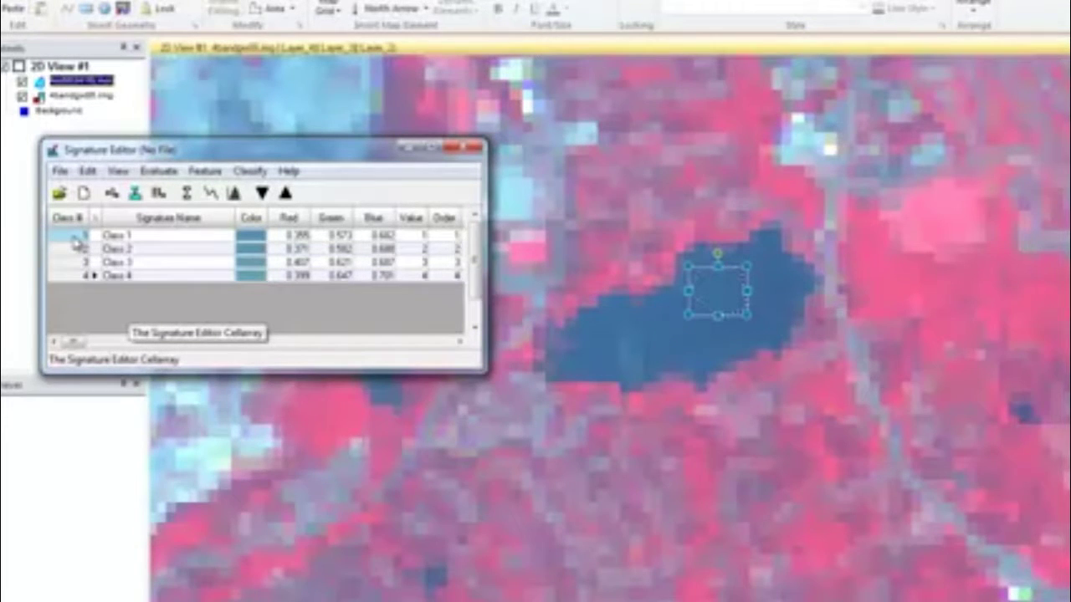
Merge the signatures Class 1 to Class 4 into one new signature and delete the four originals.
{"action": "left_click_drag", "start_coordinate": [75, 240], "coordinate": [77, 282]}
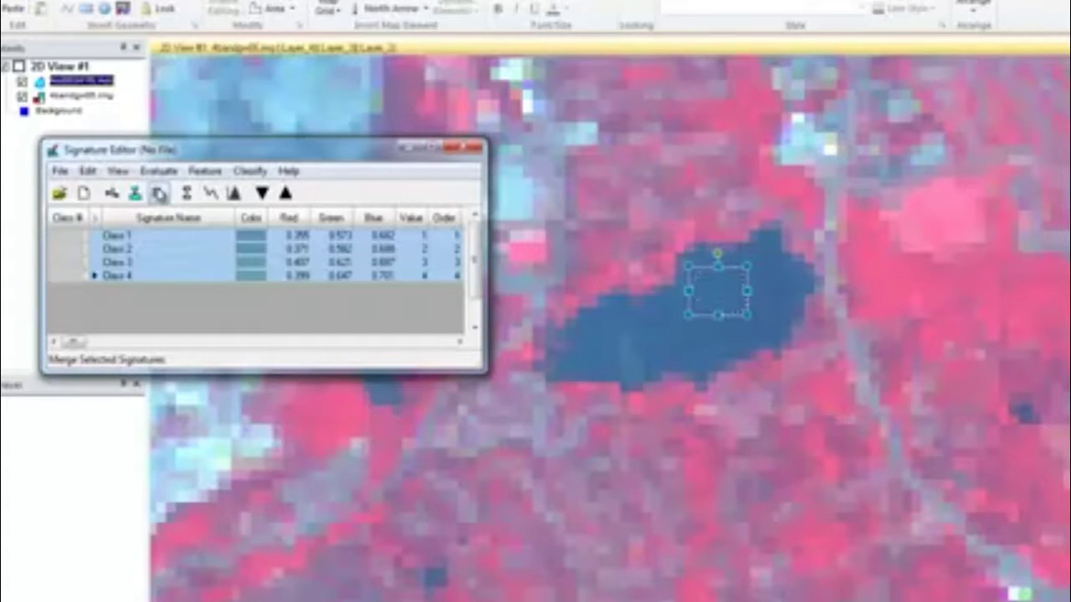
{"action": "left_click", "coordinate": [160, 195]}
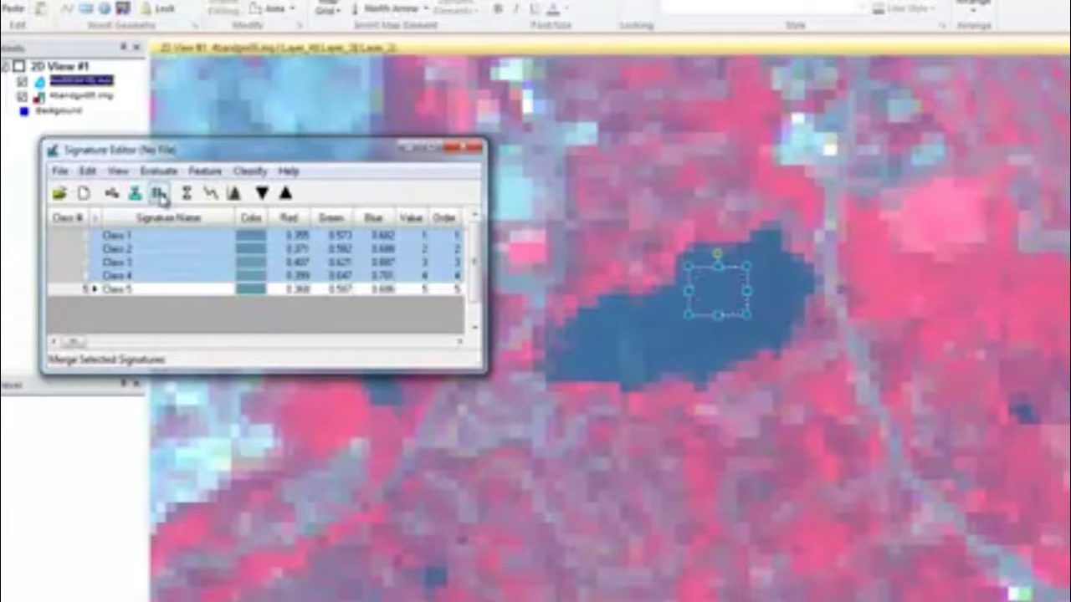
{"action": "right_click", "coordinate": [71, 253]}
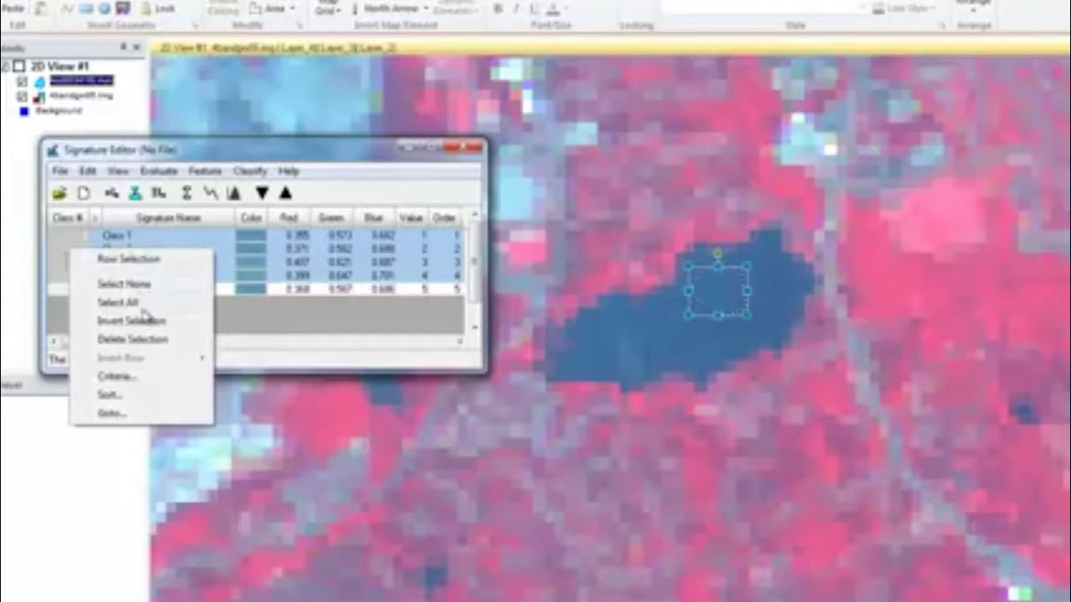
{"action": "left_click", "coordinate": [150, 340]}
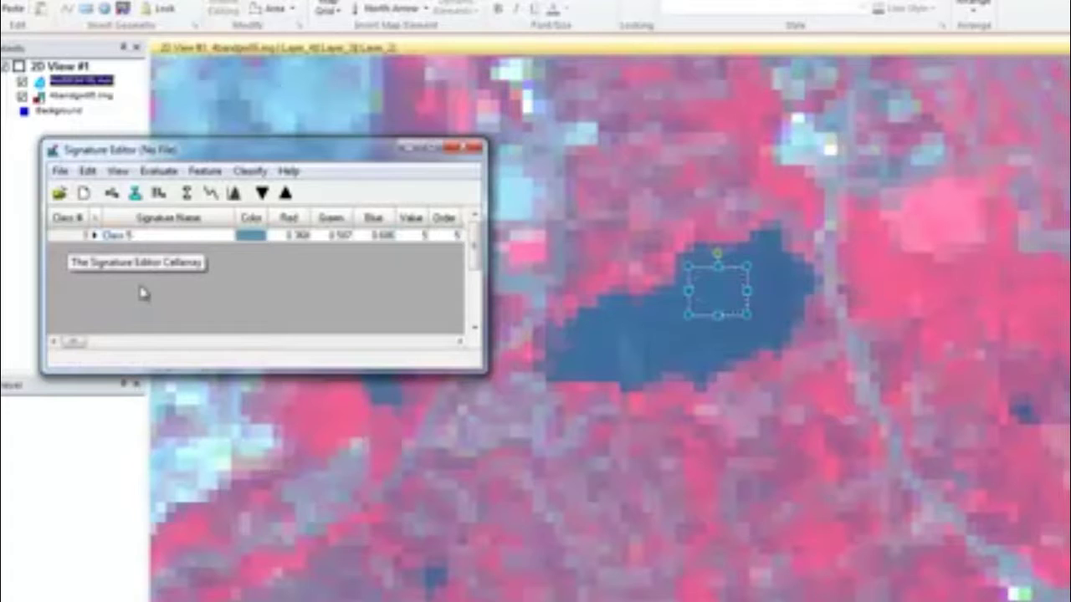
Rename the merged signature as Water and minimize the Signature Editor.
{"action": "left_click", "coordinate": [170, 235]}
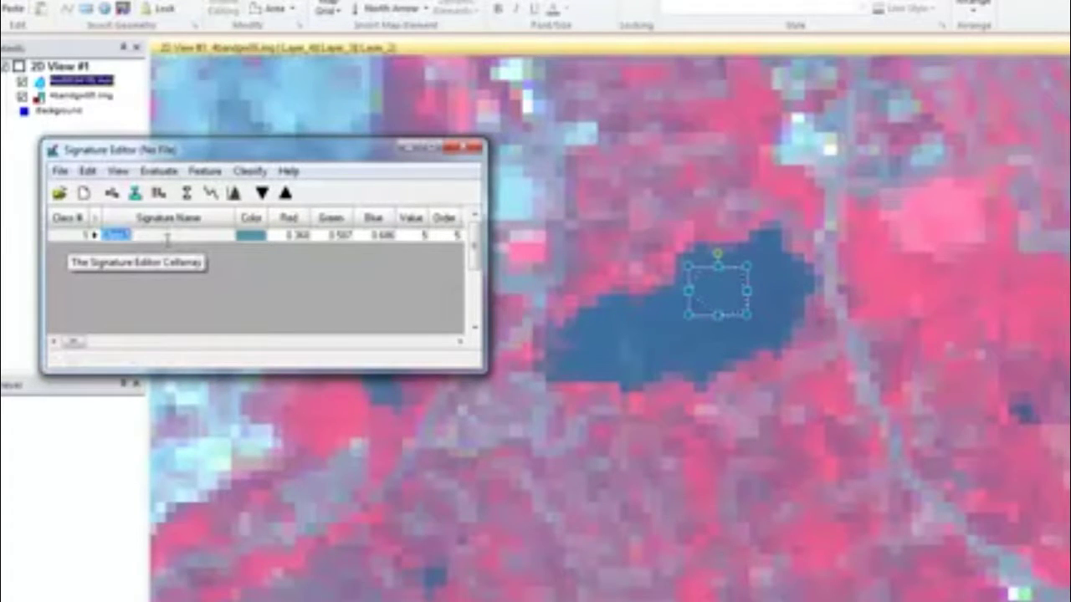
{"action": "type", "text": "wa"}
{"action": "left_click", "coordinate": [274, 276]}
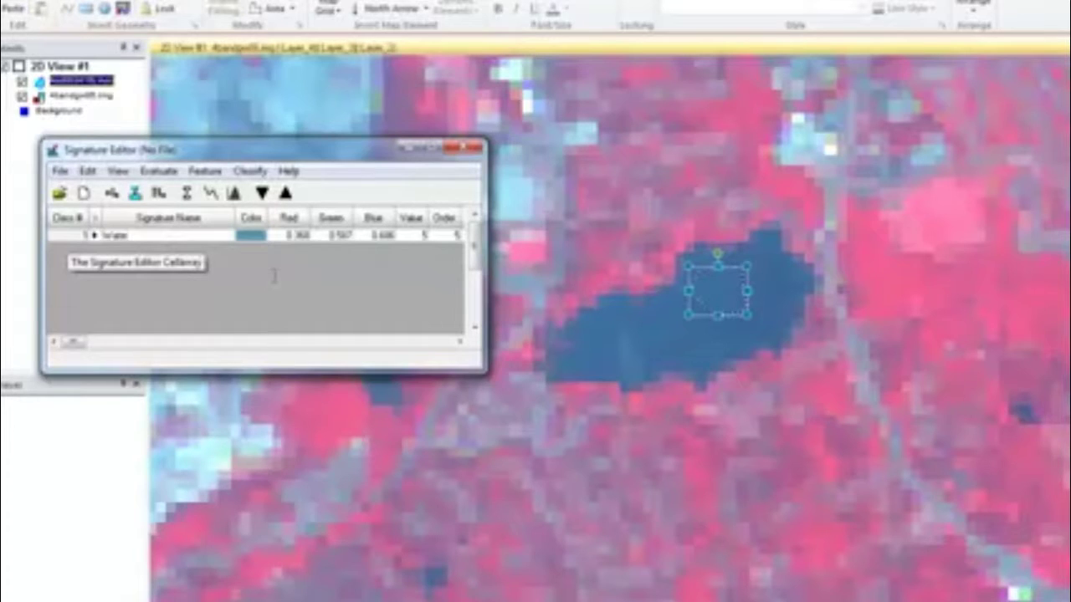
{"action": "left_click", "coordinate": [407, 151]}
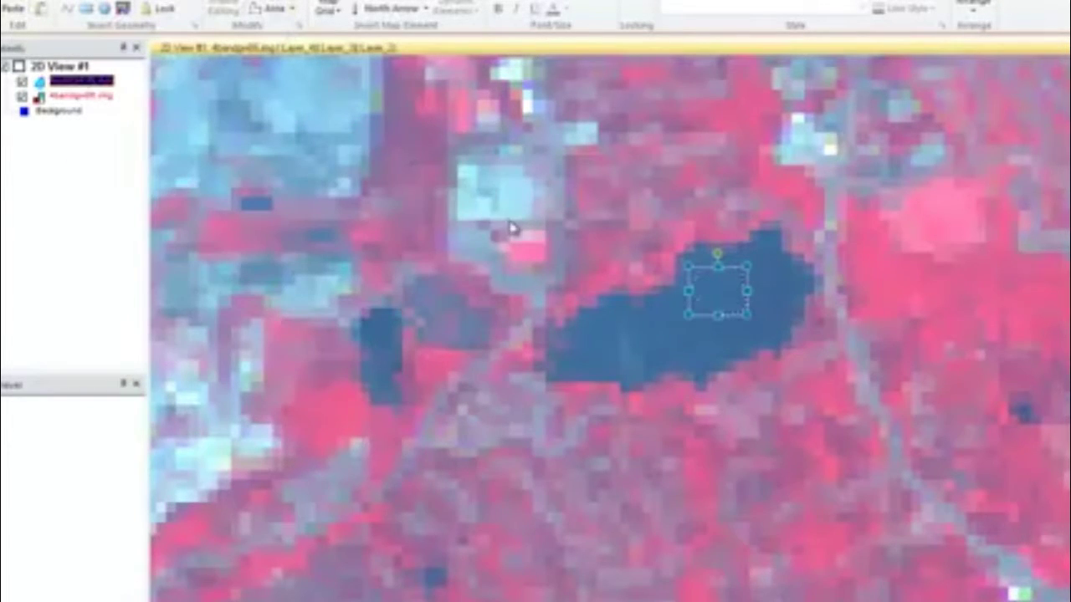
Draw a small five-point polygon AOI on the large bright building site in the southwestern urban area and create a new signature from it.
{"action": "left_click_drag", "start_coordinate": [509, 229], "coordinate": [582, 174]}
{"action": "scroll", "coordinate": [545, 240], "scroll_direction": "down", "scroll_amount": 5}
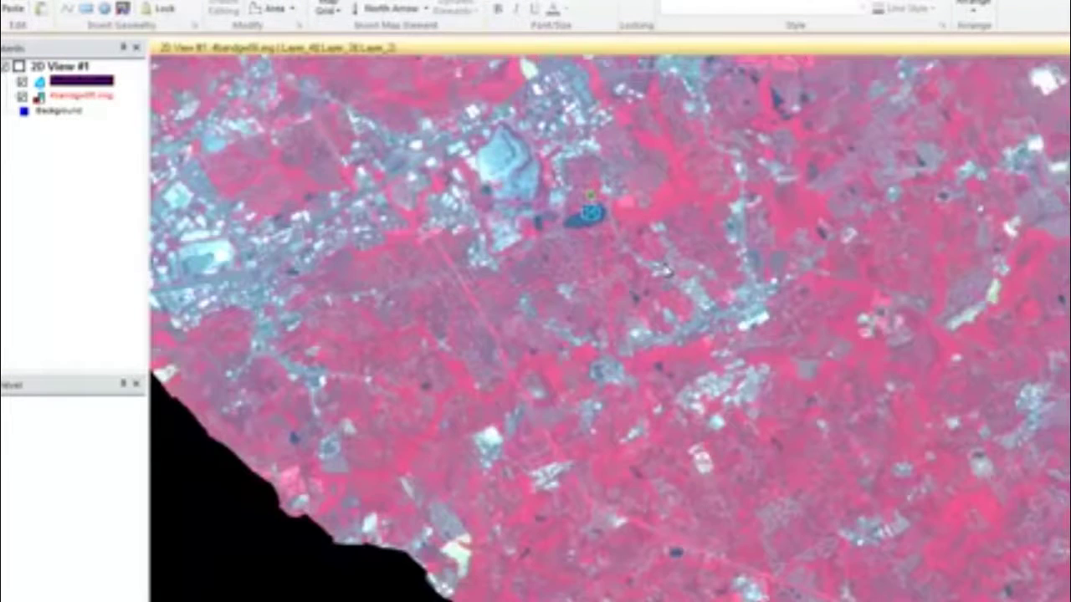
{"action": "left_click_drag", "start_coordinate": [502, 211], "coordinate": [808, 298]}
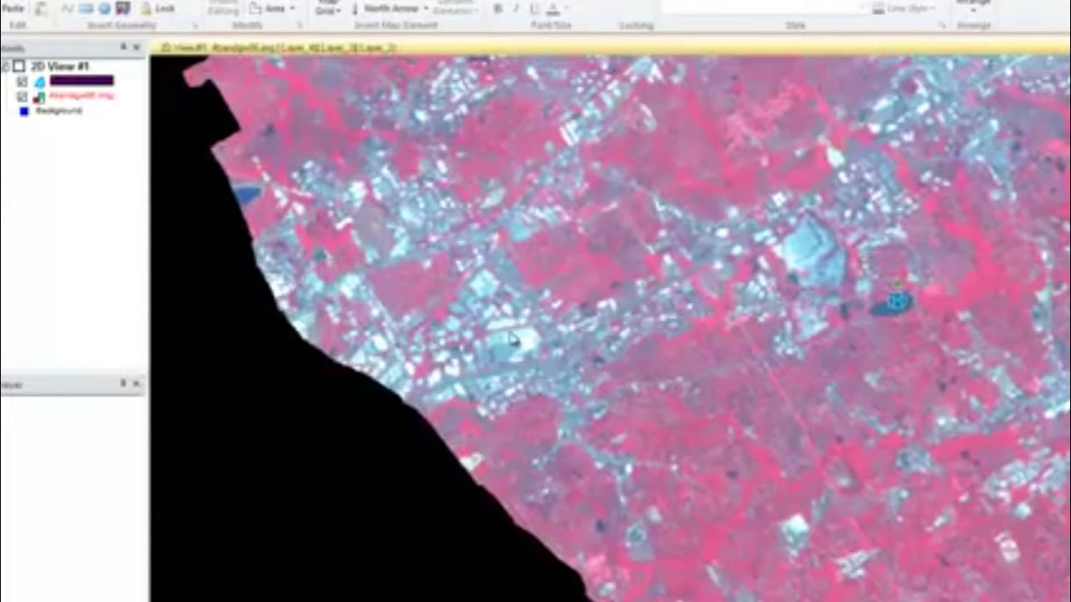
{"action": "scroll", "coordinate": [517, 362], "scroll_direction": "up", "scroll_amount": 1}
{"action": "scroll", "coordinate": [519, 364], "scroll_direction": "up", "scroll_amount": 5}
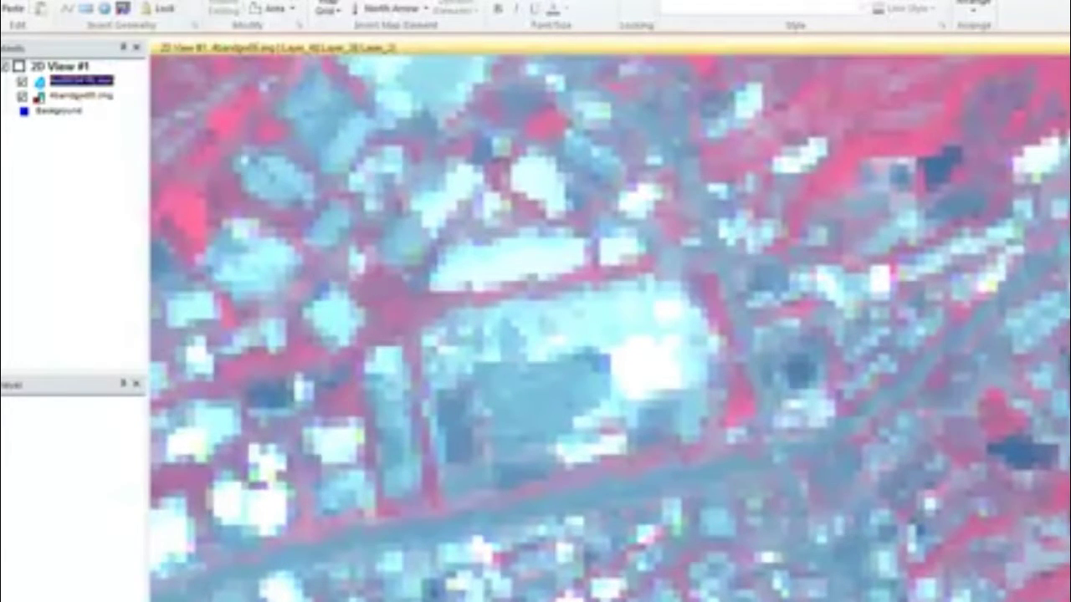
{"action": "left_click", "coordinate": [619, 306]}
{"action": "left_click", "coordinate": [605, 330]}
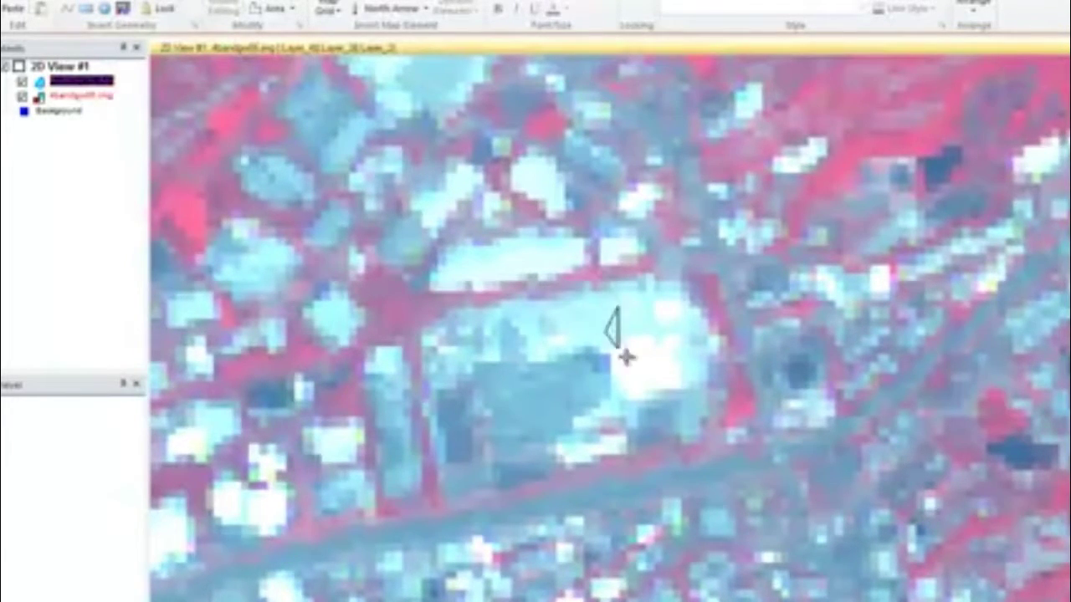
{"action": "left_click", "coordinate": [633, 361]}
{"action": "left_click", "coordinate": [648, 358]}
{"action": "double_click", "coordinate": [652, 321]}
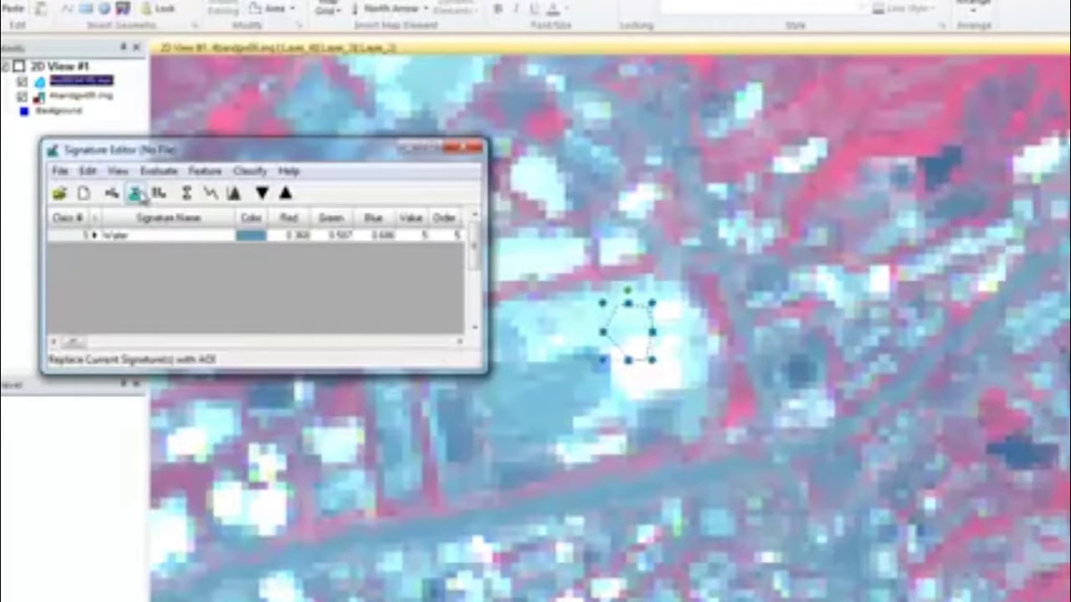
{"action": "left_click", "coordinate": [113, 195]}
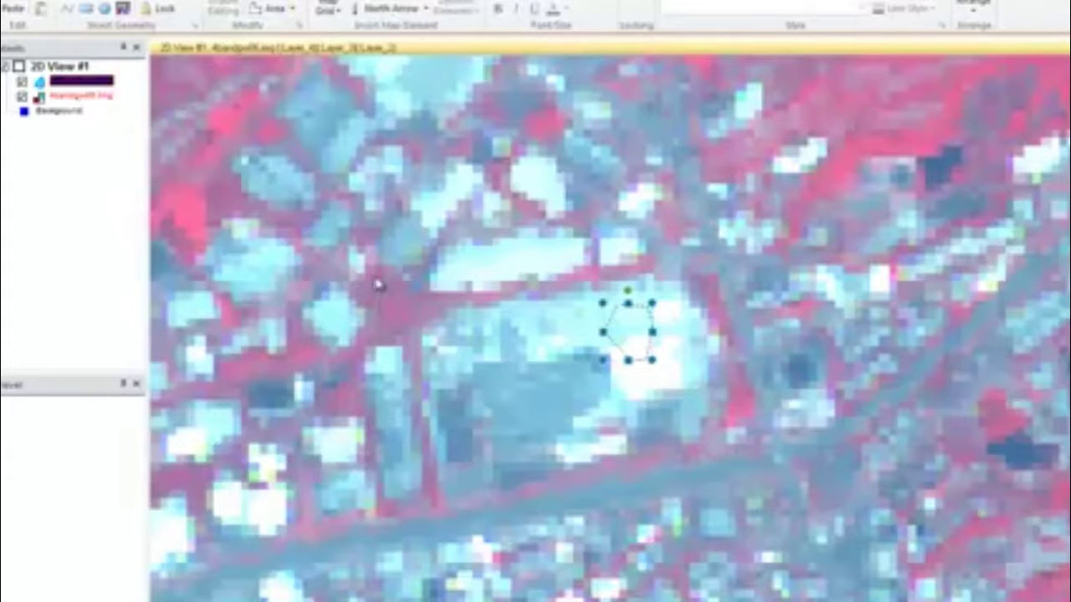
Draw a small polygon AOI on the bright diagonal highway corridor in the built-up area and add it as another urban signature.
{"action": "left_click", "coordinate": [381, 253]}
{"action": "scroll", "coordinate": [406, 282], "scroll_direction": "down", "scroll_amount": 6}
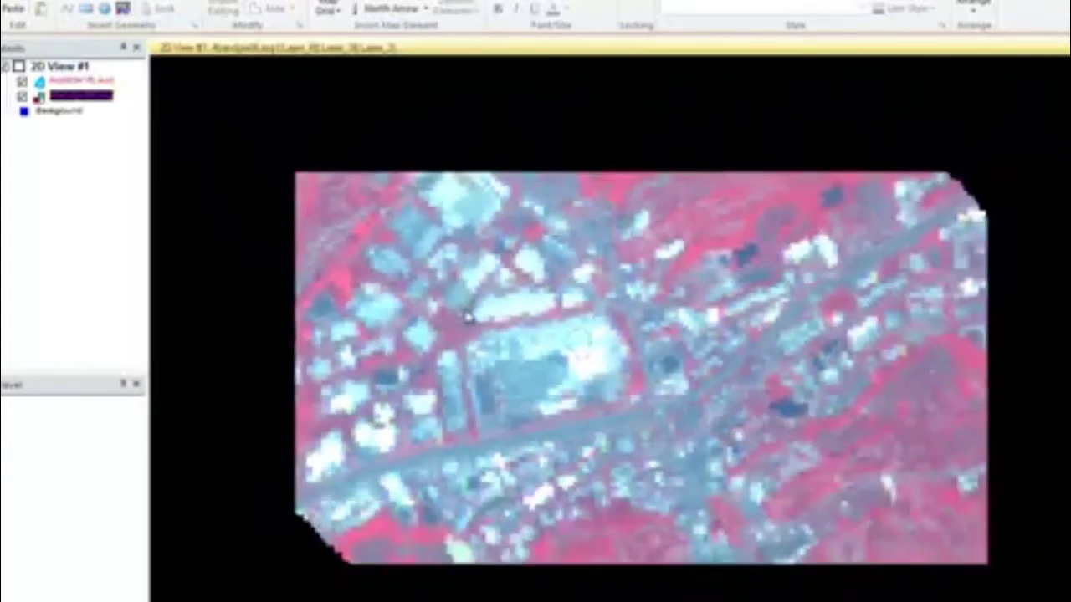
{"action": "scroll", "coordinate": [565, 347], "scroll_direction": "up", "scroll_amount": 8}
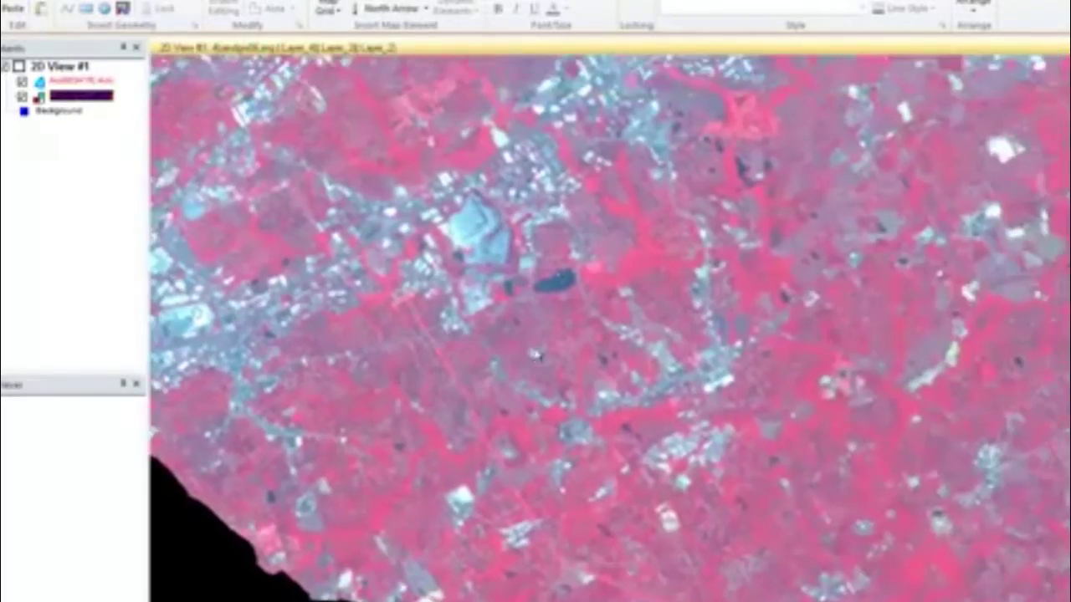
{"action": "scroll", "coordinate": [503, 376], "scroll_direction": "up", "scroll_amount": 6}
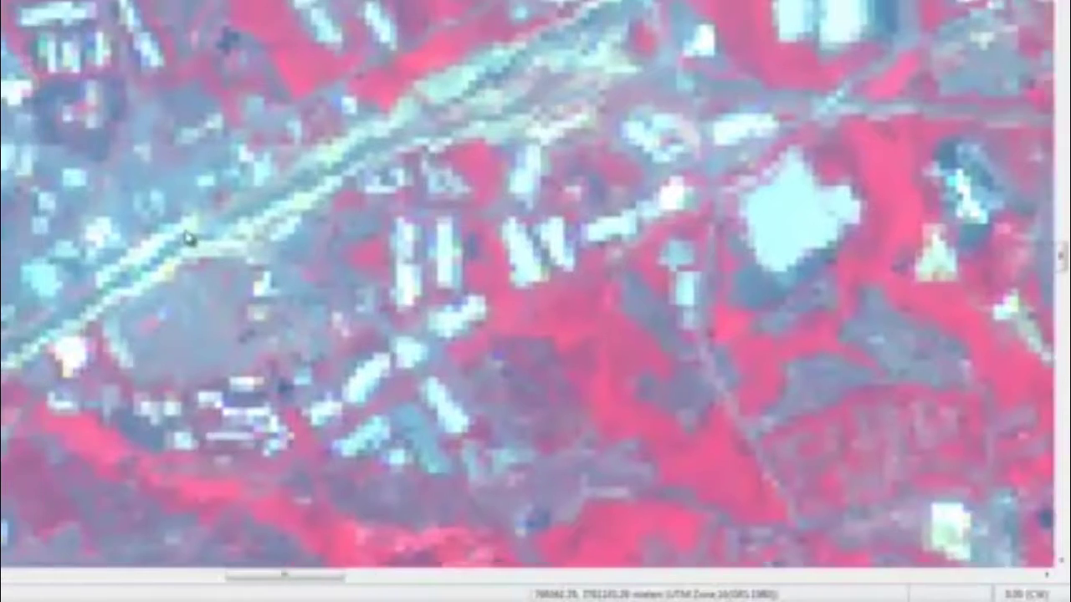
{"action": "left_click_drag", "start_coordinate": [188, 240], "coordinate": [370, 256]}
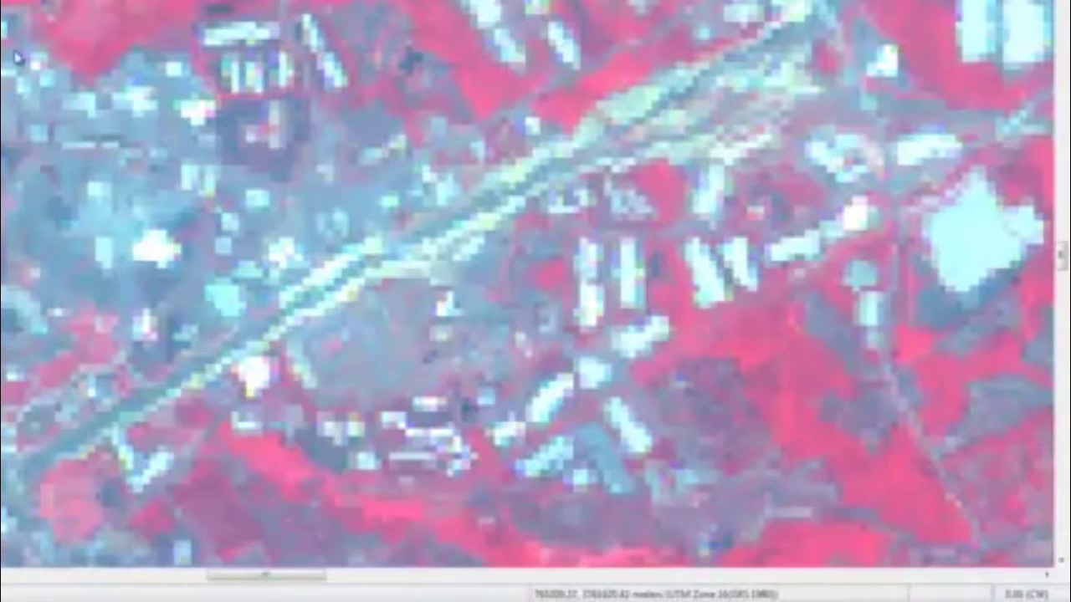
{"action": "left_click_drag", "start_coordinate": [634, 109], "coordinate": [455, 159]}
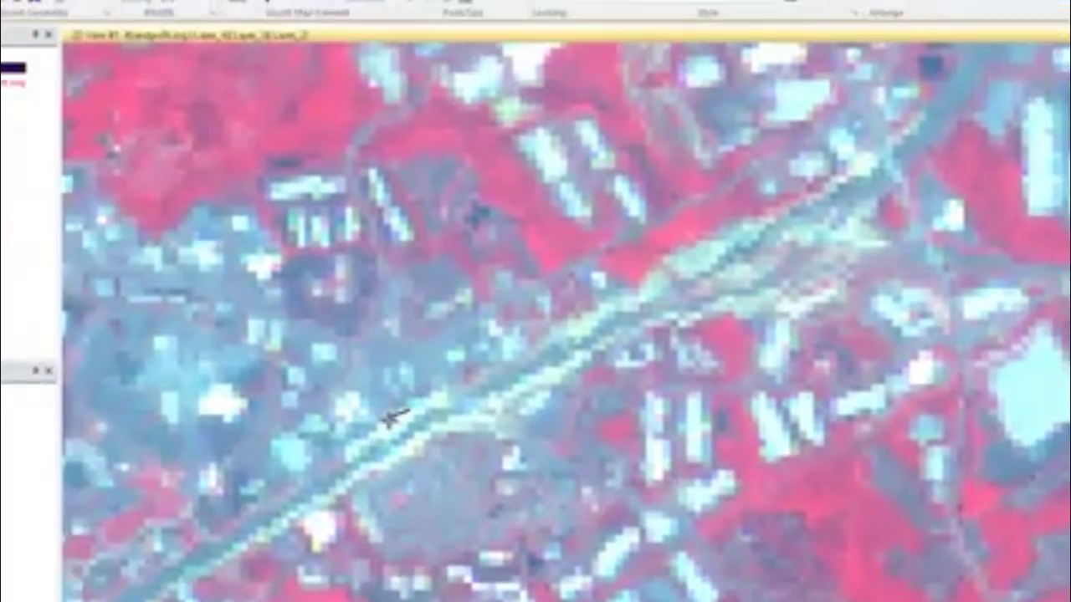
{"action": "left_click", "coordinate": [382, 432]}
{"action": "left_click", "coordinate": [408, 445]}
{"action": "left_click", "coordinate": [425, 429]}
{"action": "double_click", "coordinate": [424, 412]}
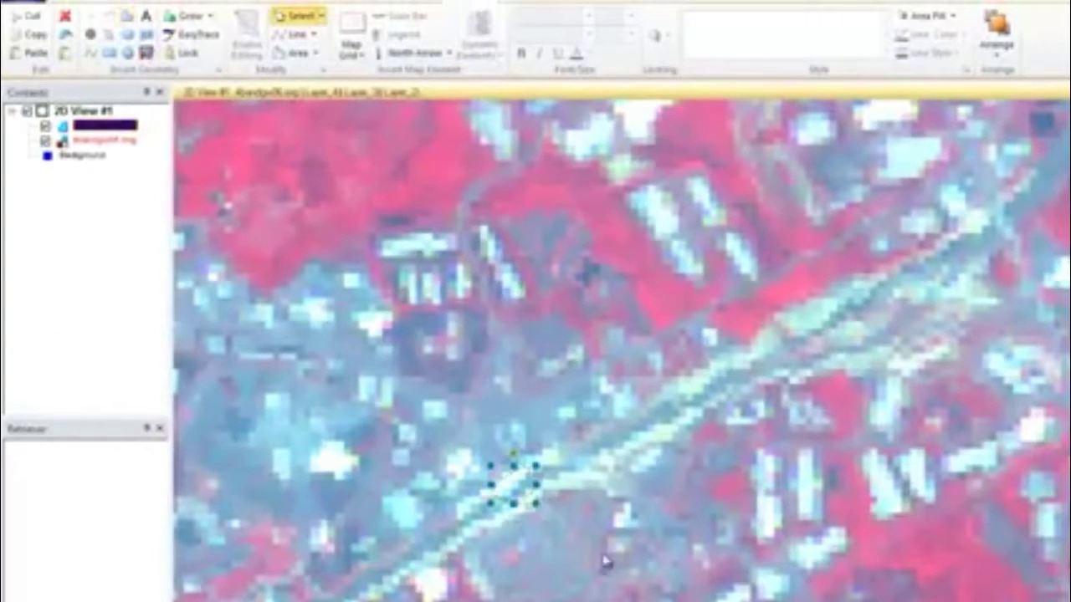
{"action": "left_click", "coordinate": [511, 600]}
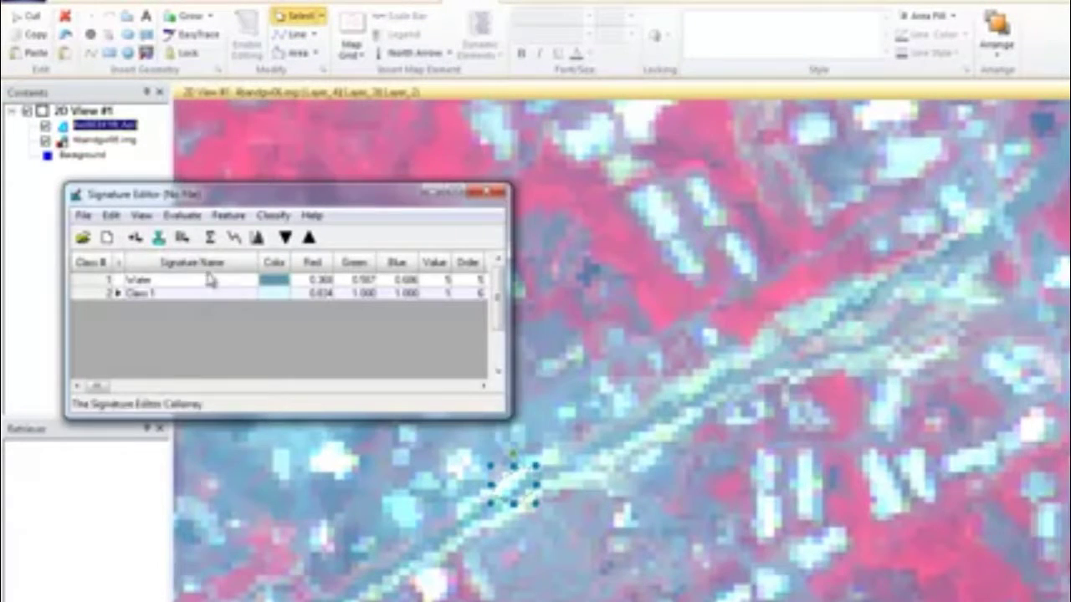
{"action": "left_click", "coordinate": [135, 240]}
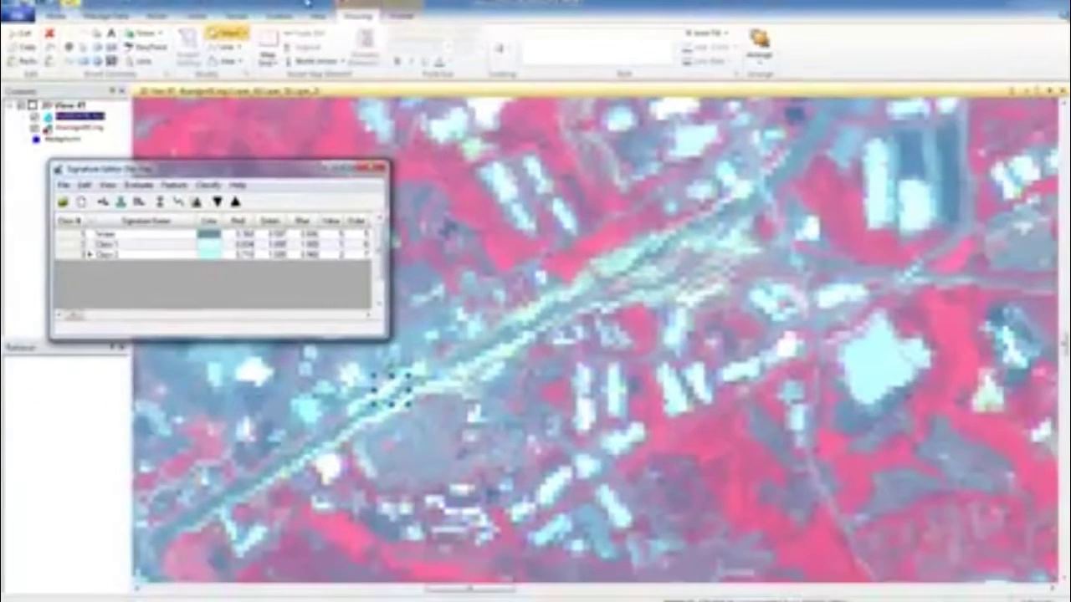
{"action": "left_click", "coordinate": [301, 8]}
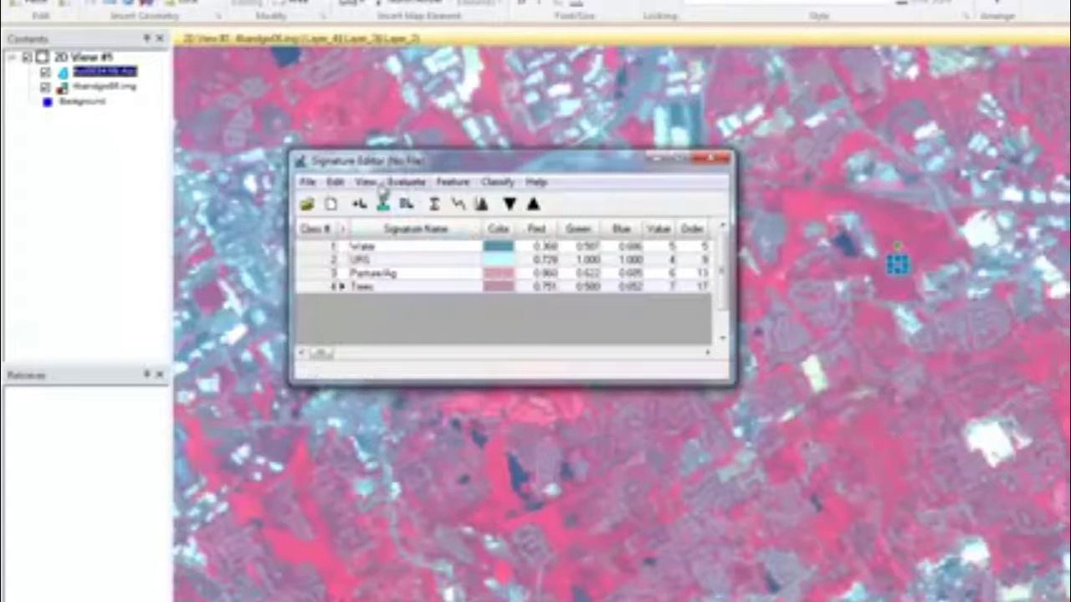
Save all signatures in the Signature Editor to a new file named signature.sig and minimize the editor.
{"action": "left_click", "coordinate": [309, 183]}
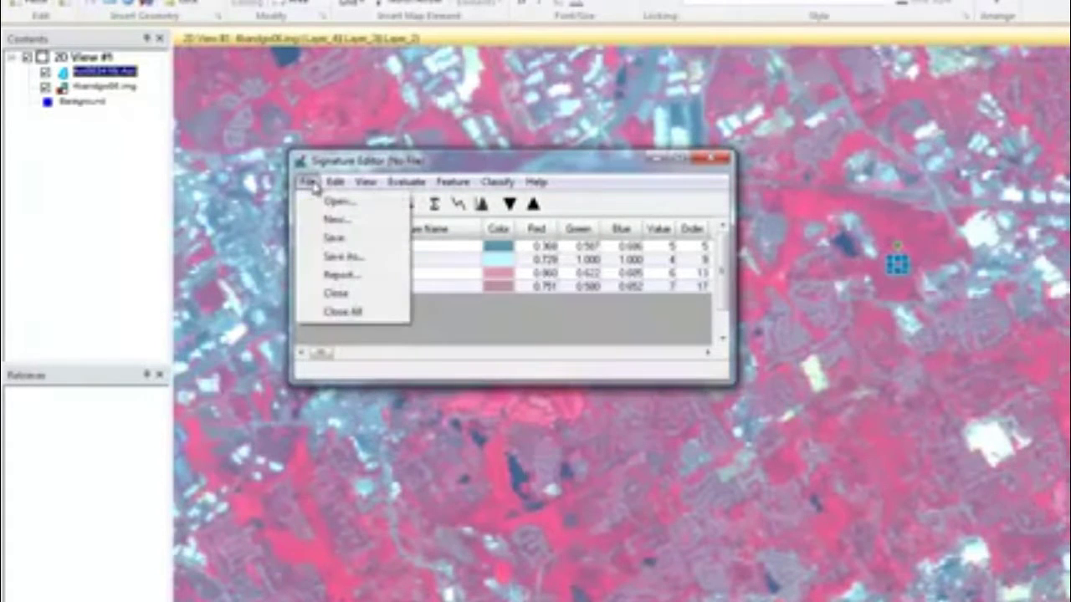
{"action": "left_click", "coordinate": [340, 257]}
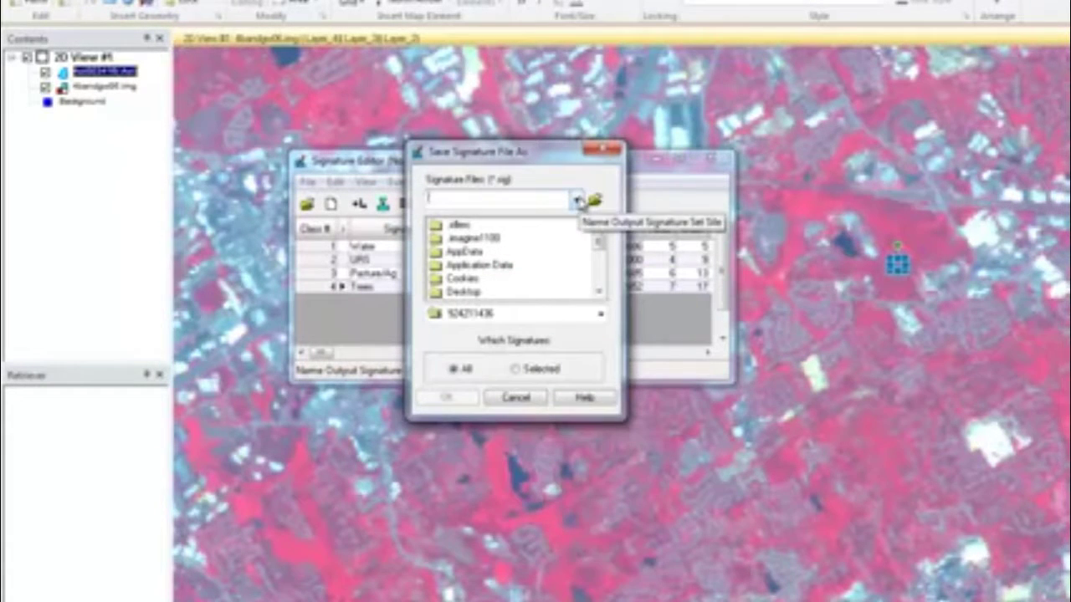
{"action": "left_click", "coordinate": [578, 202]}
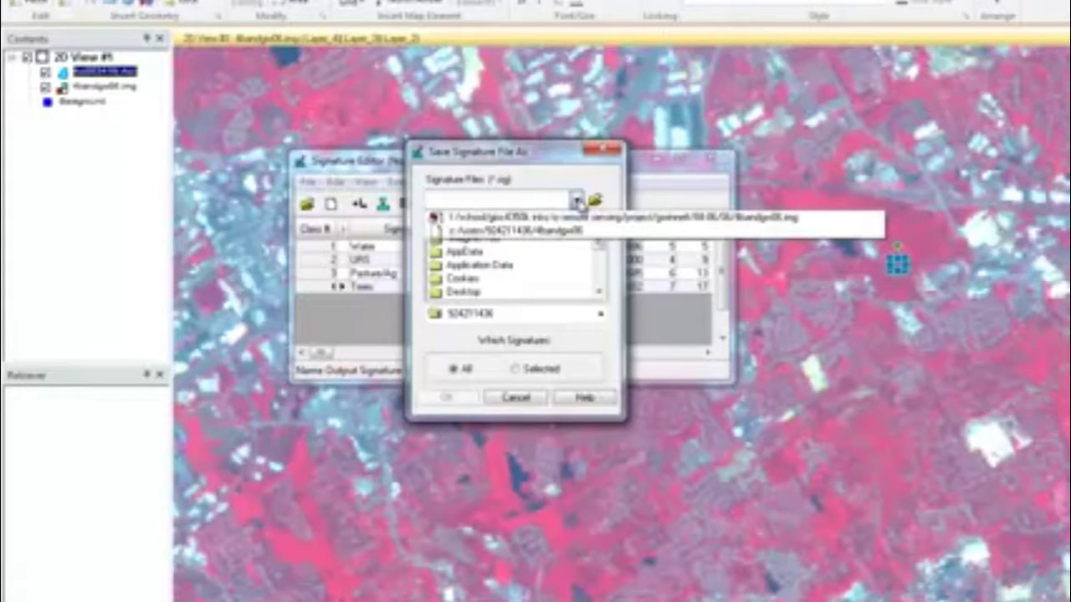
{"action": "left_click", "coordinate": [578, 202]}
{"action": "left_click", "coordinate": [594, 201]}
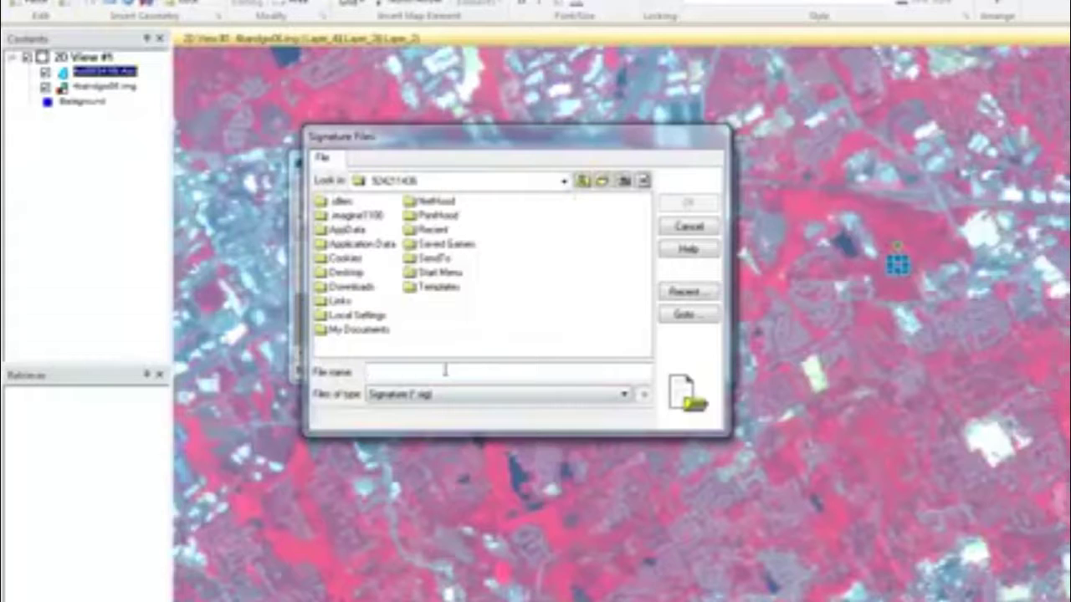
{"action": "type", "text": "d"}
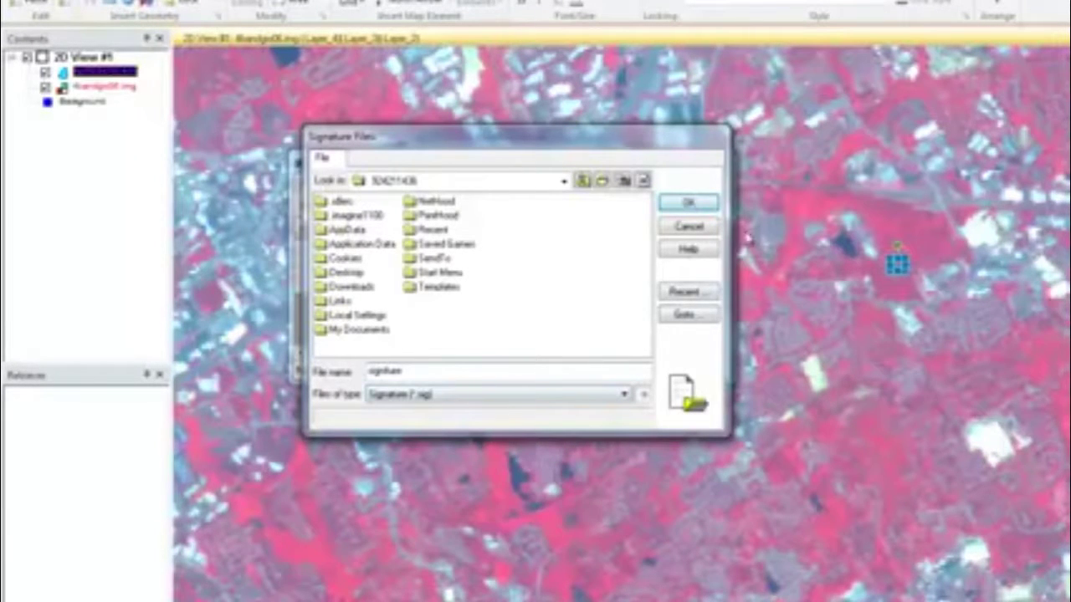
{"action": "left_click", "coordinate": [687, 204]}
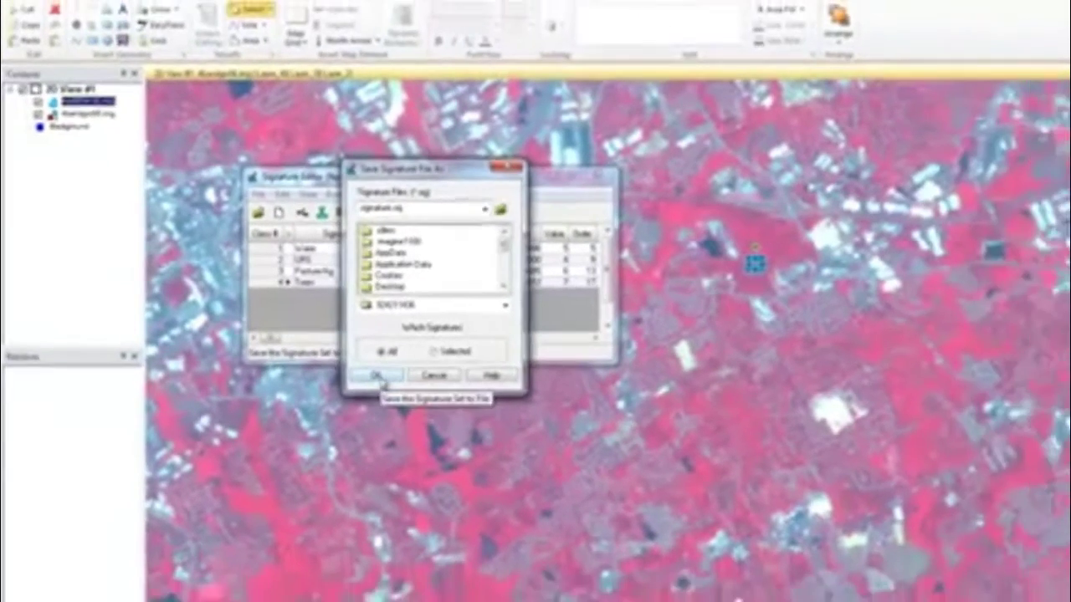
{"action": "left_click", "coordinate": [377, 376]}
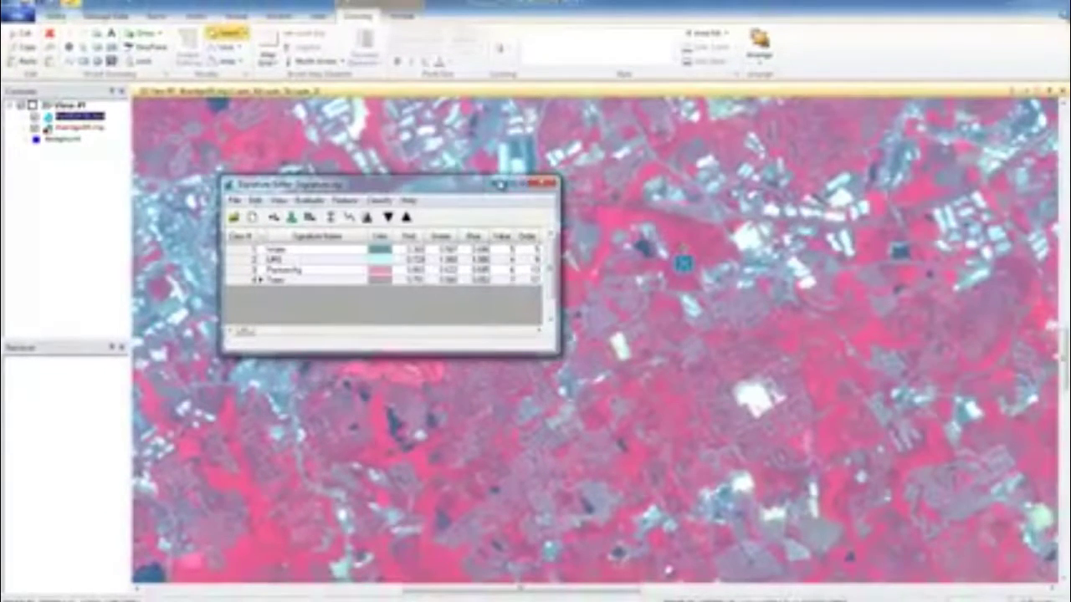
{"action": "left_click", "coordinate": [500, 184]}
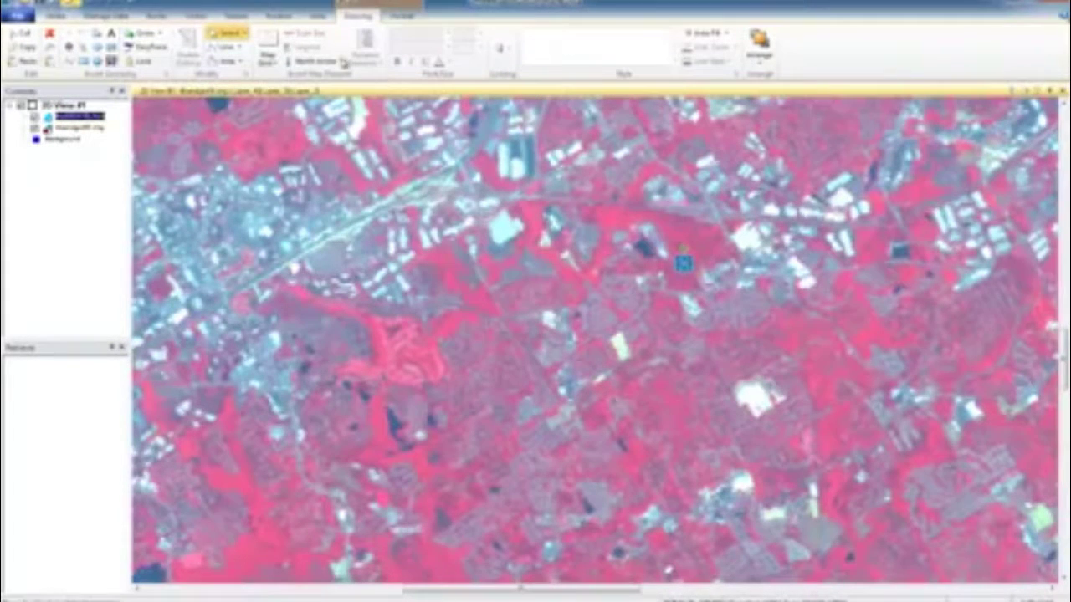
Open the Supervised Classification setup for 4bandgw06.img and choose signature.sig as its input signature file.
{"action": "left_click", "coordinate": [157, 18]}
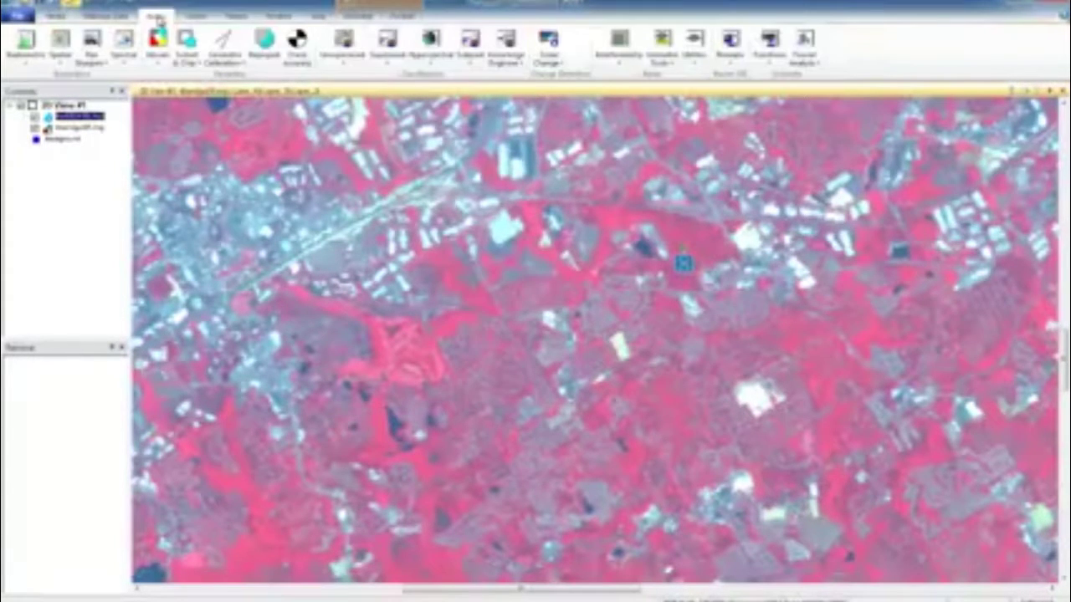
{"action": "left_click", "coordinate": [386, 66]}
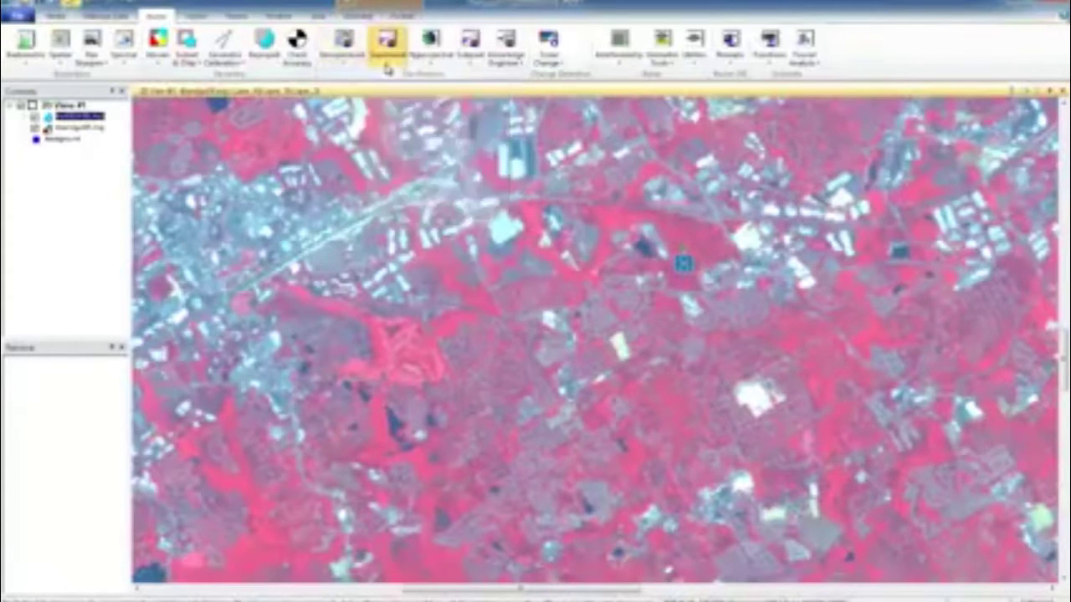
{"action": "left_click", "coordinate": [403, 84]}
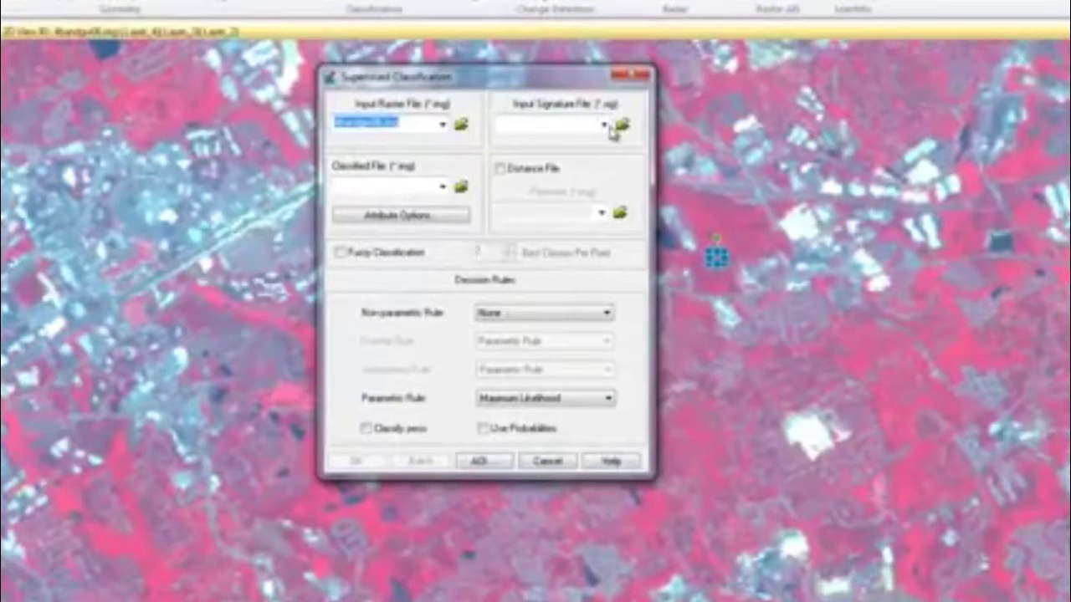
{"action": "left_click", "coordinate": [605, 126]}
{"action": "left_click", "coordinate": [605, 125]}
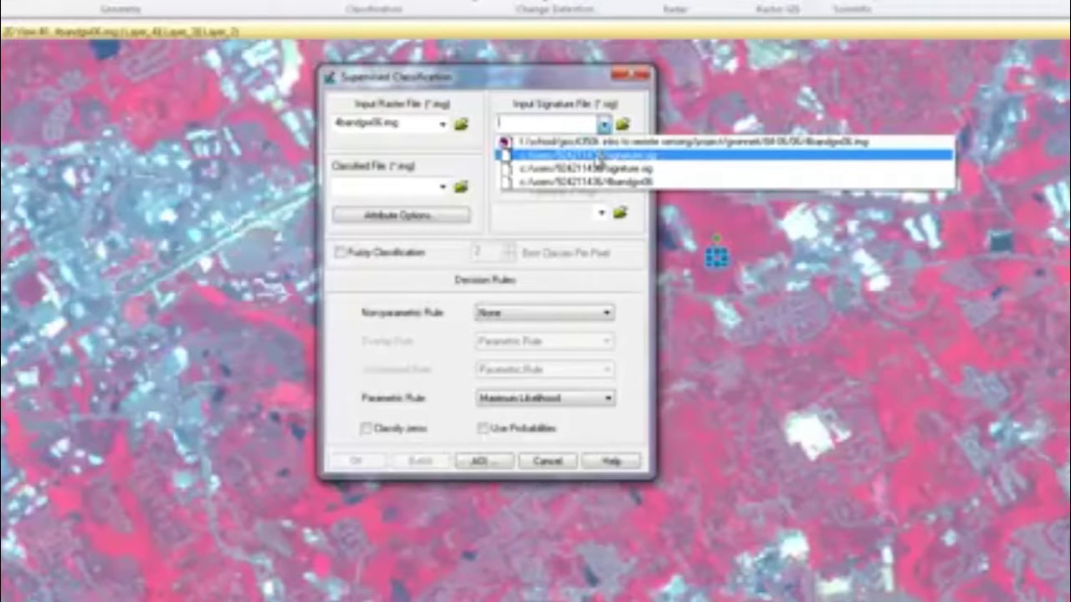
{"action": "left_click", "coordinate": [598, 157]}
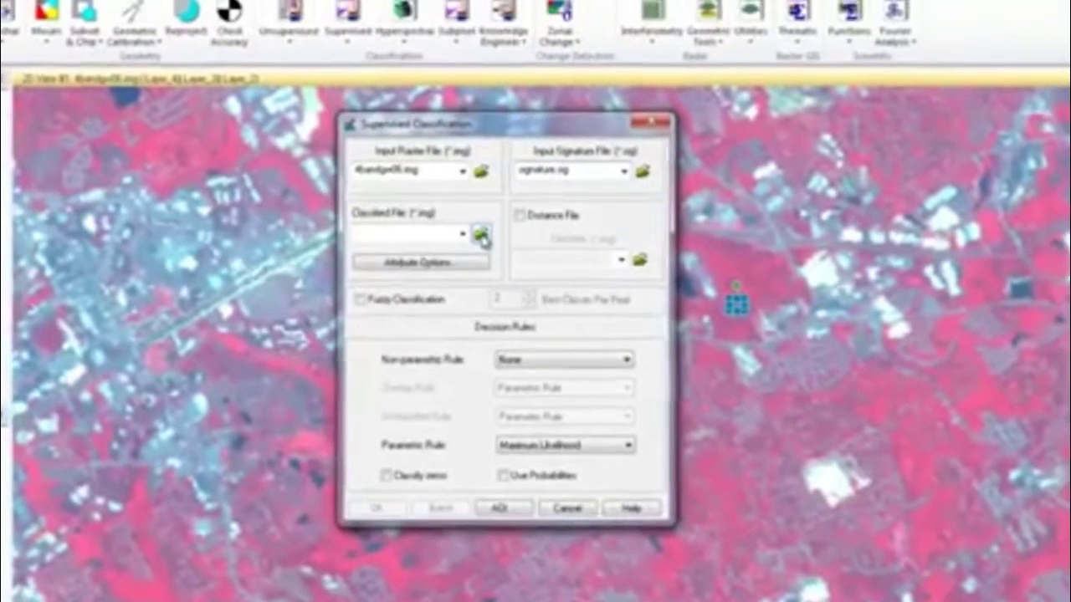
Set the classified output file to gw06supervised.img in the home folder.
{"action": "left_click", "coordinate": [460, 187]}
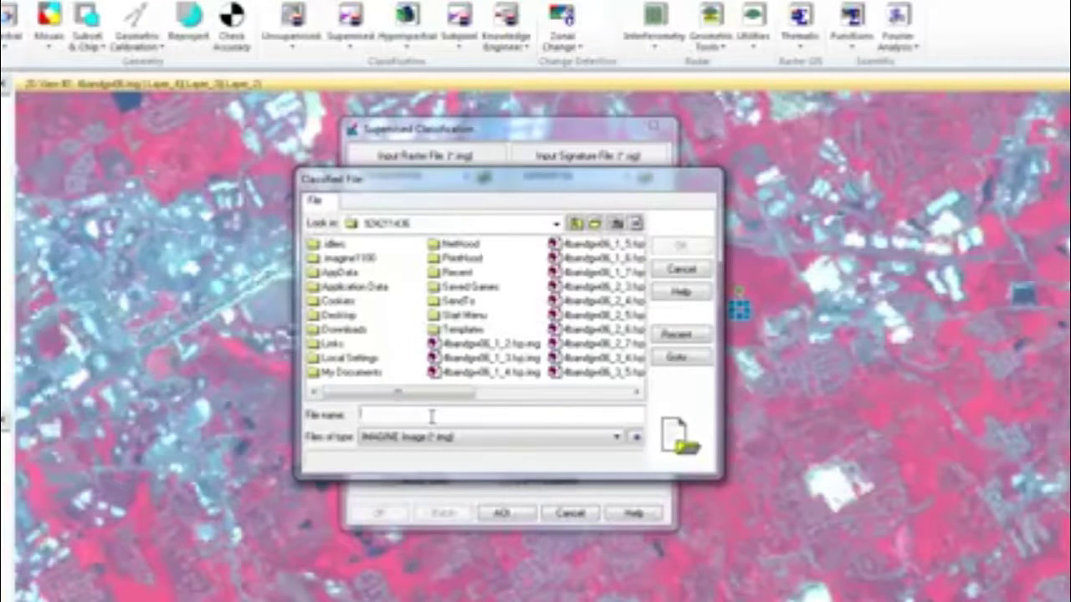
{"action": "type", "text": "d"}
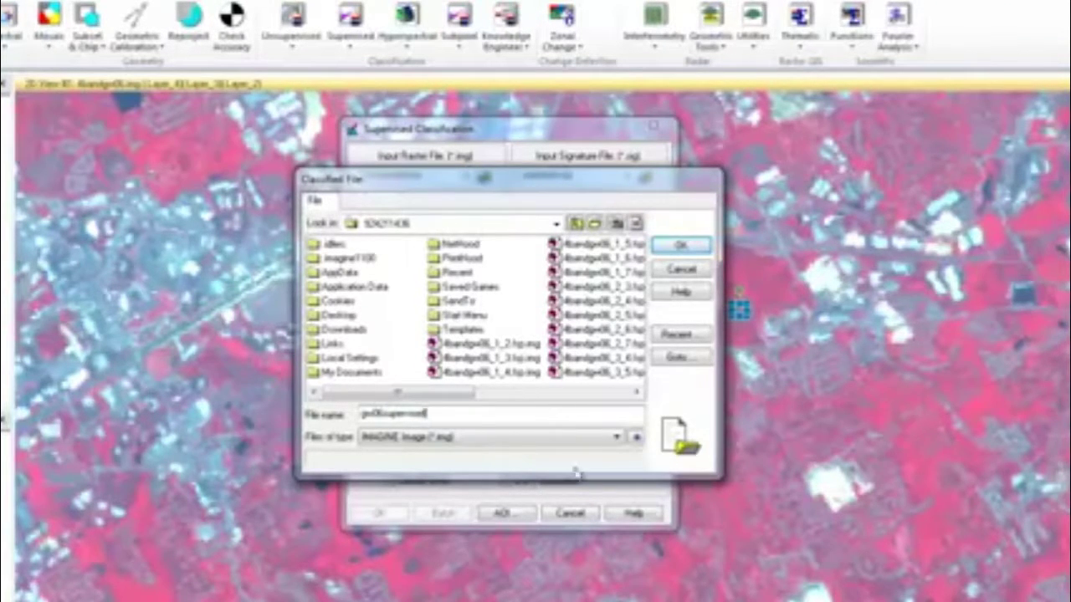
{"action": "left_click", "coordinate": [699, 246]}
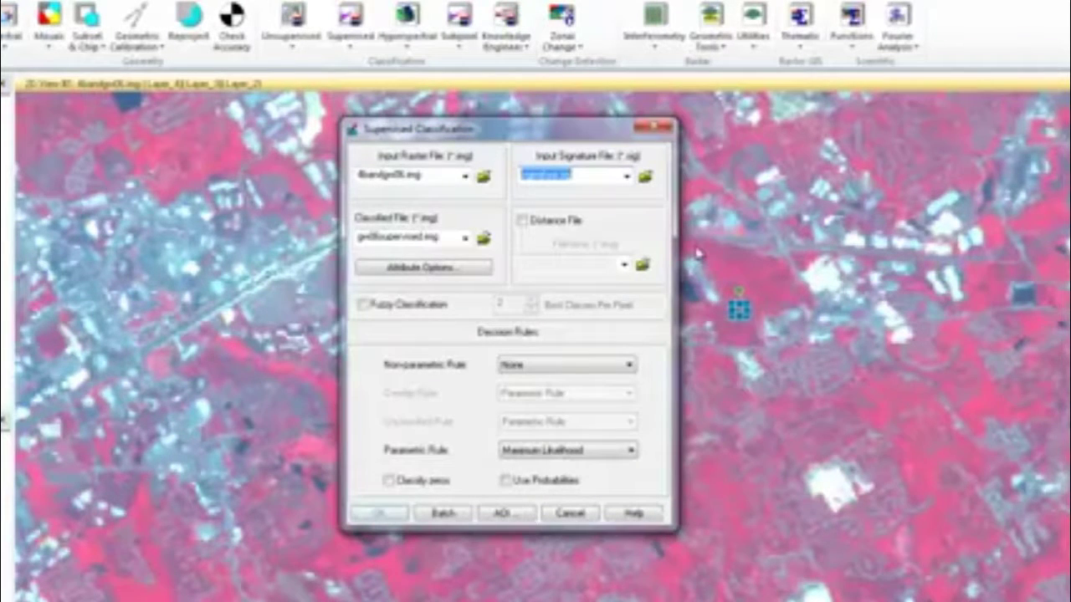
Reselect signature.sig as the input signature file and run the supervised classification, closing the process list when it is done.
{"action": "left_click", "coordinate": [464, 334]}
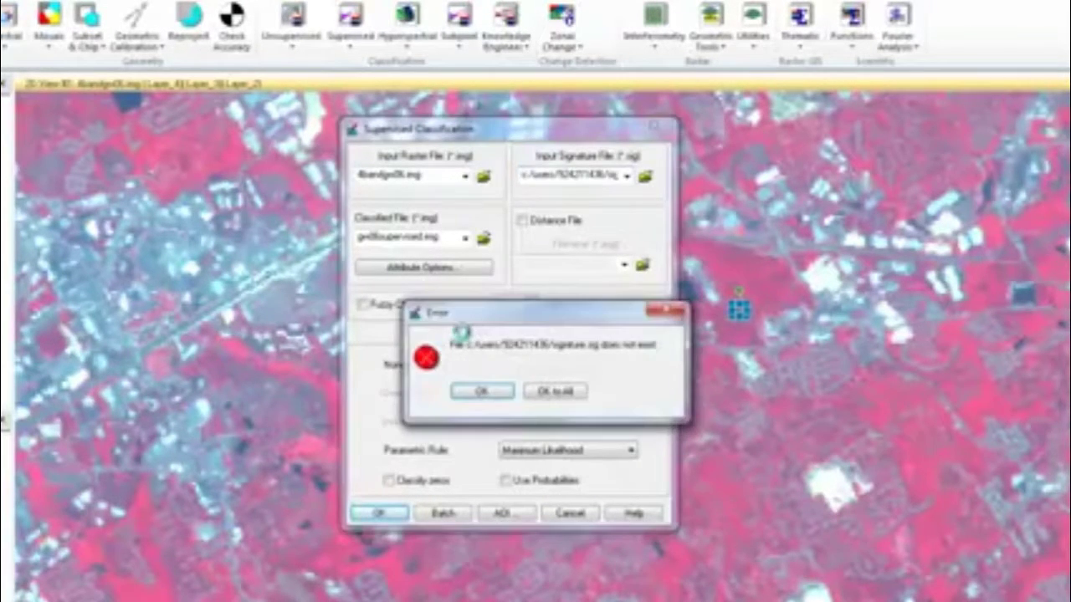
{"action": "left_click", "coordinate": [501, 383]}
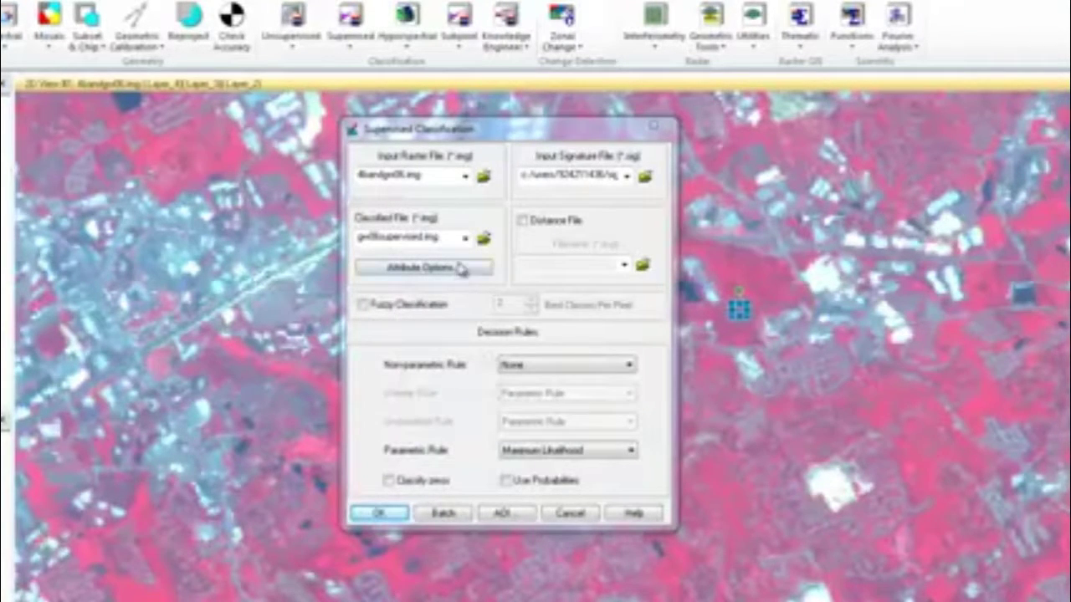
{"action": "left_click", "coordinate": [626, 175]}
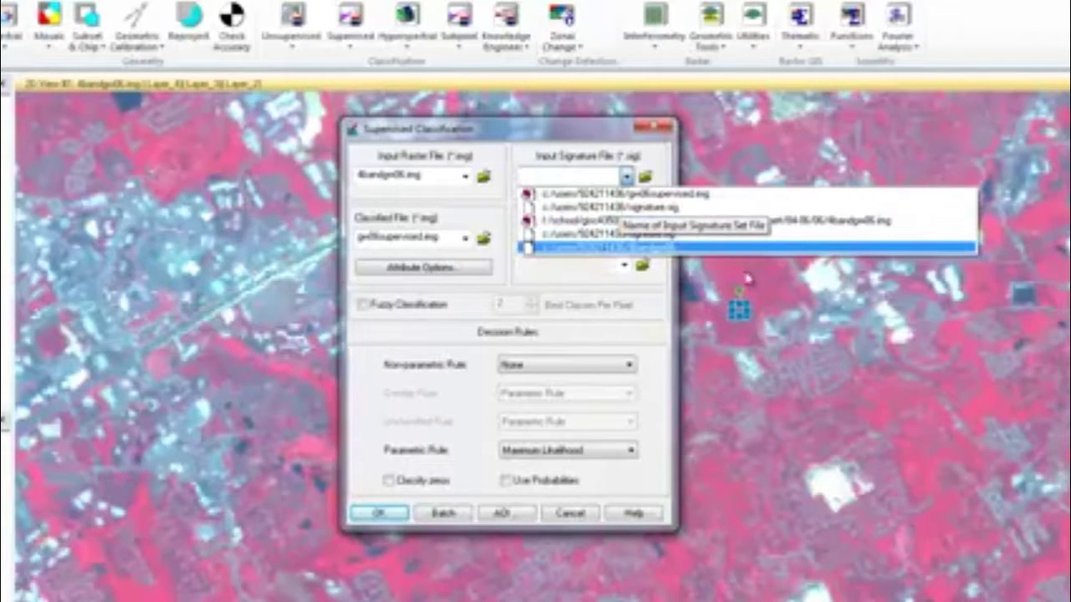
{"action": "left_click", "coordinate": [656, 323]}
{"action": "left_click", "coordinate": [625, 176]}
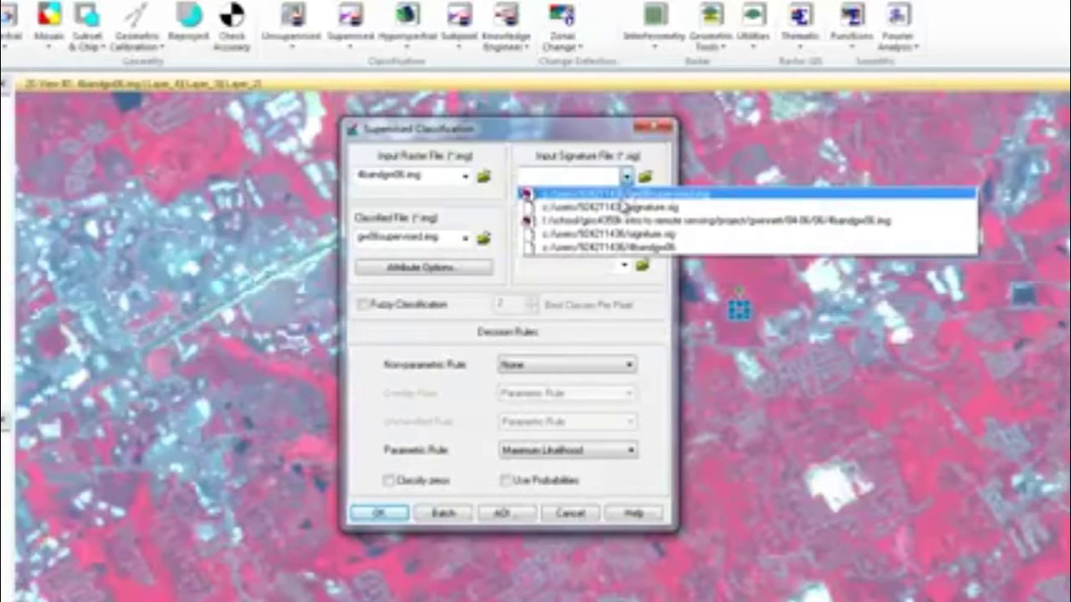
{"action": "left_click", "coordinate": [621, 207]}
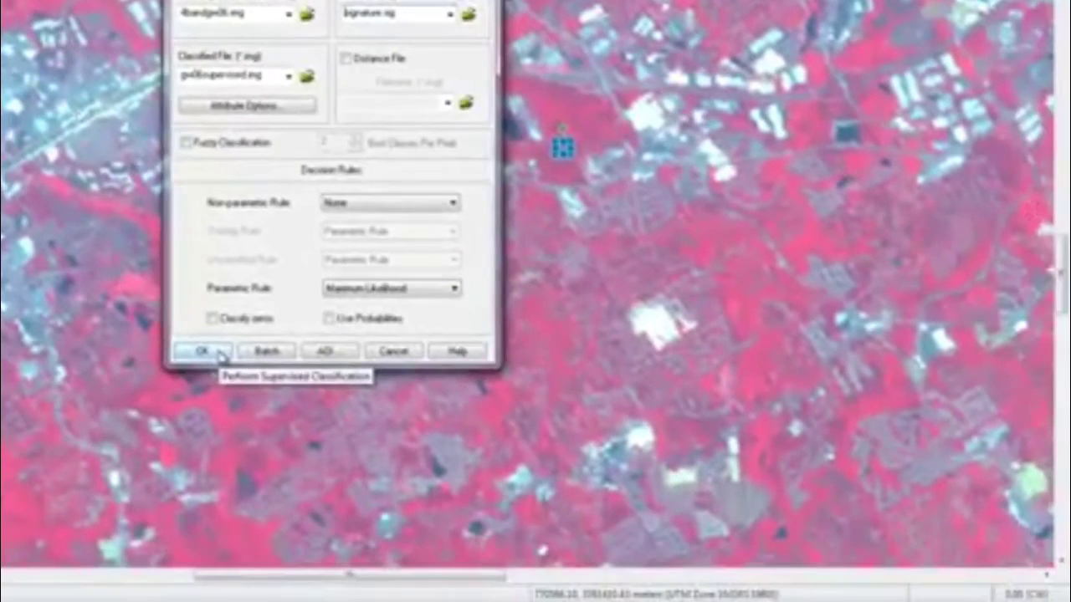
{"action": "left_click", "coordinate": [398, 517]}
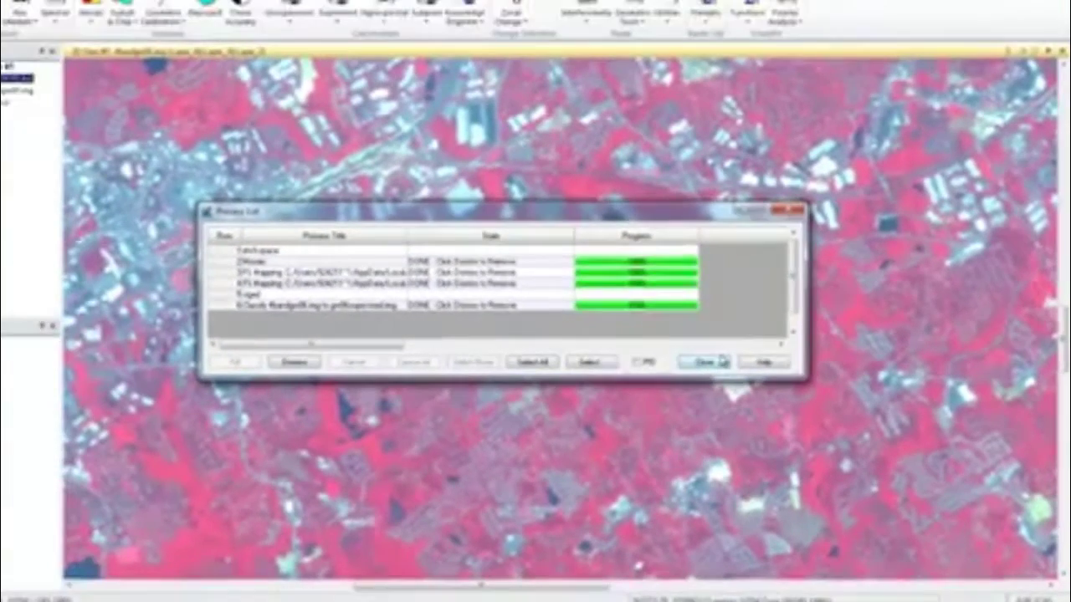
{"action": "left_click", "coordinate": [622, 301]}
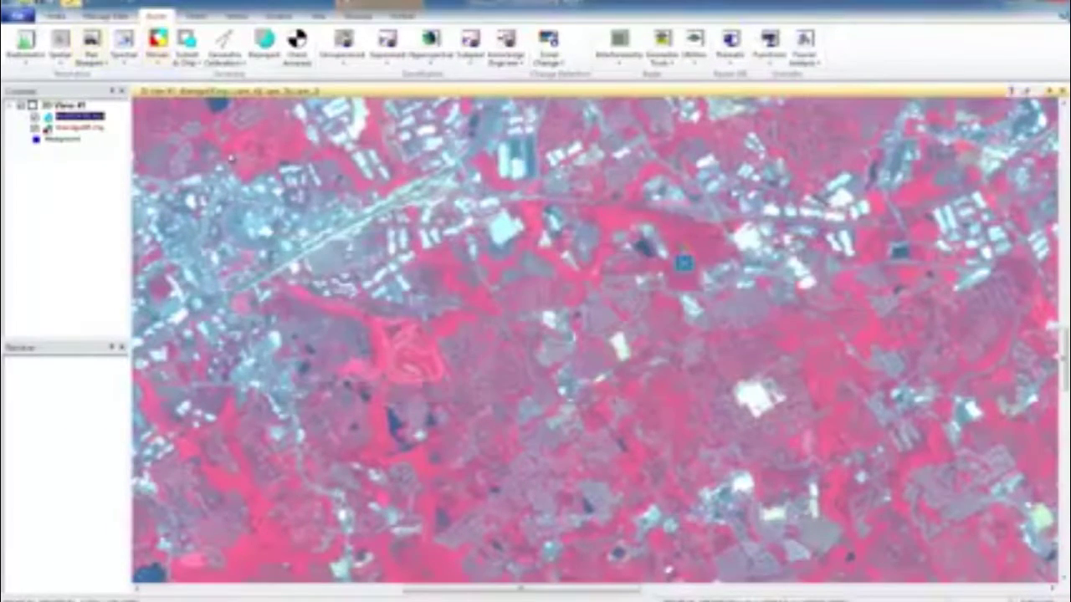
Add the recent file gw06supervised.img to the 2D view as a raster layer.
{"action": "right_click", "coordinate": [230, 153]}
{"action": "left_click", "coordinate": [274, 162]}
{"action": "left_click", "coordinate": [661, 310]}
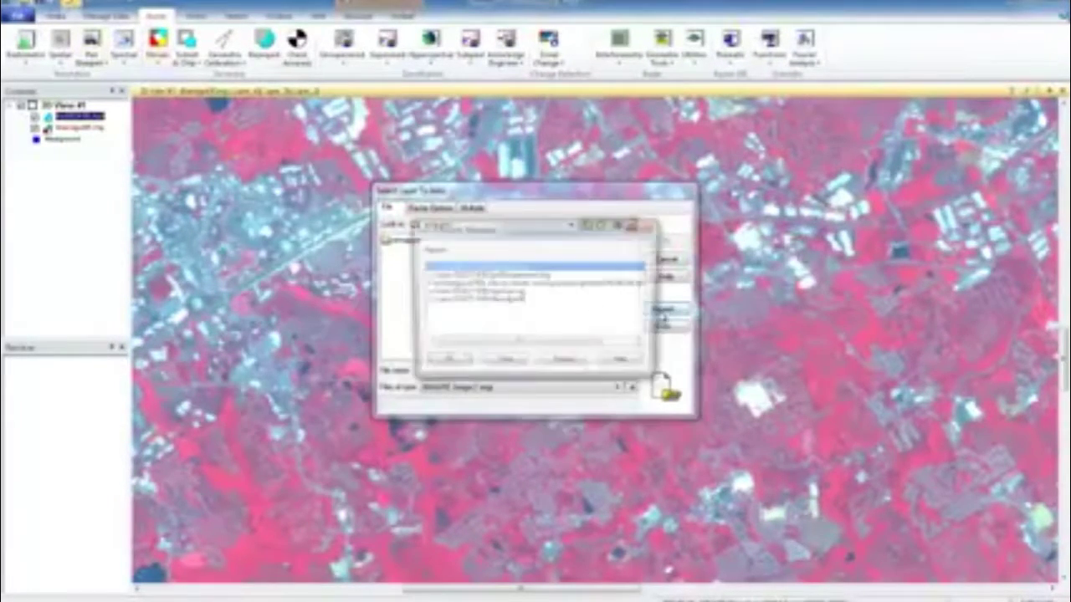
{"action": "left_click", "coordinate": [491, 275]}
{"action": "left_click", "coordinate": [446, 364]}
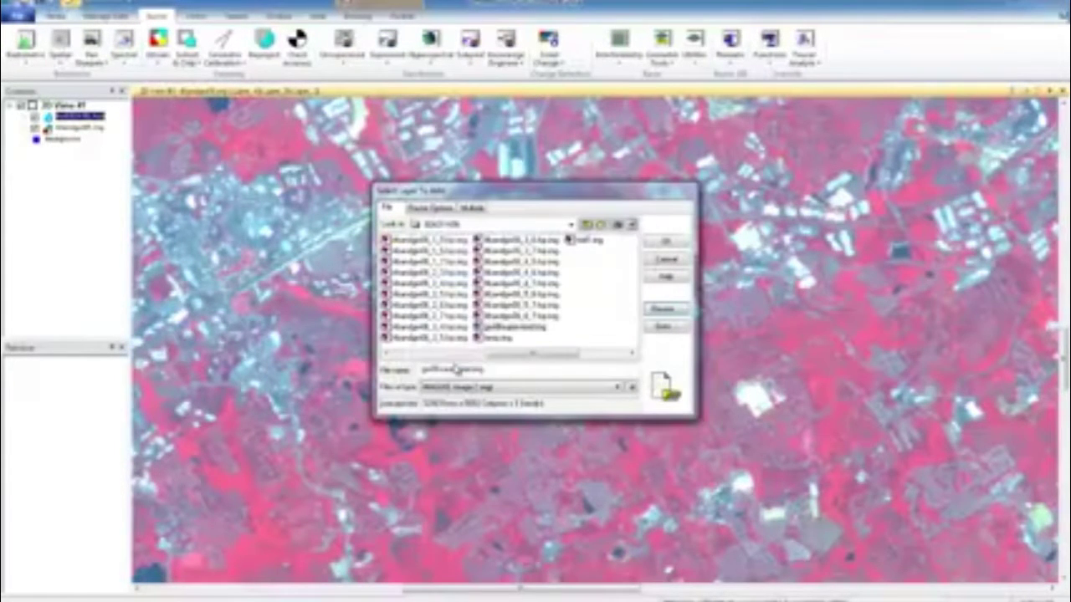
{"action": "left_click", "coordinate": [661, 244]}
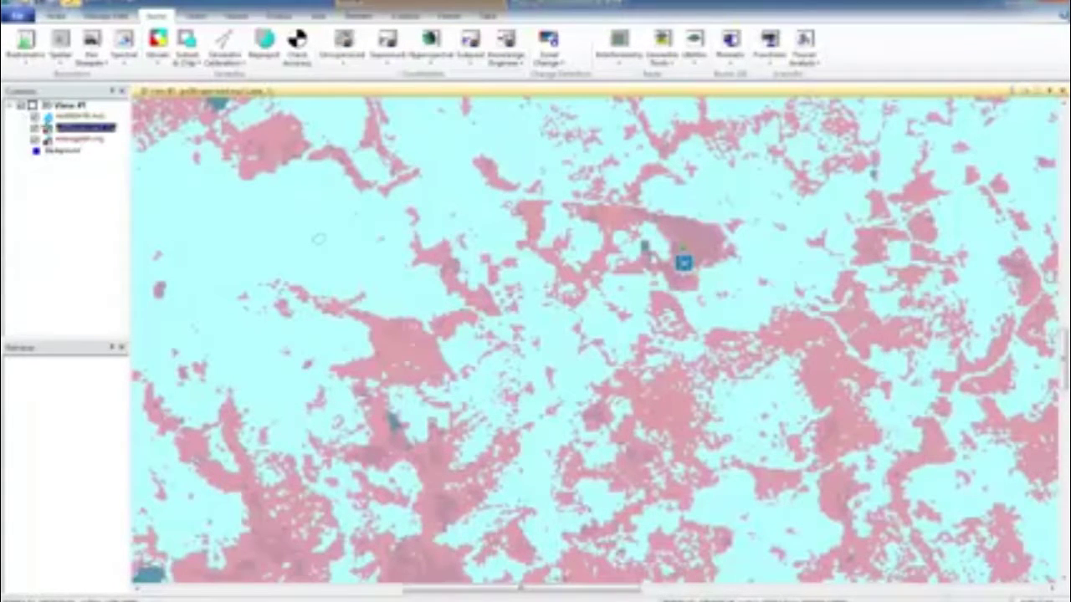
Hide the AOI layer and fit the whole classified image in the view for inspection.
{"action": "left_click", "coordinate": [35, 118]}
{"action": "right_click", "coordinate": [285, 159]}
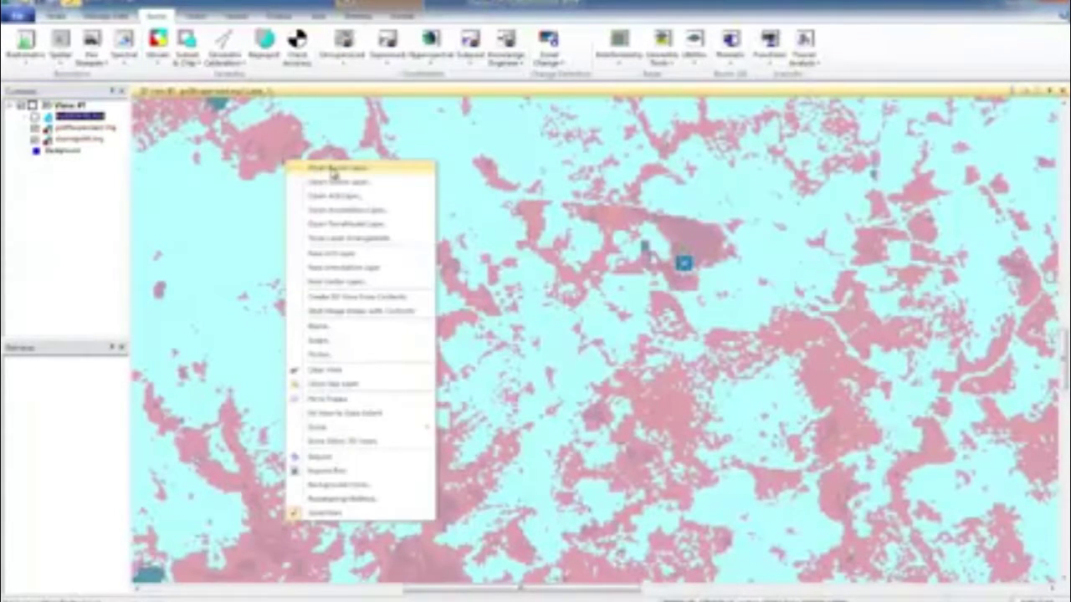
{"action": "left_click", "coordinate": [339, 400]}
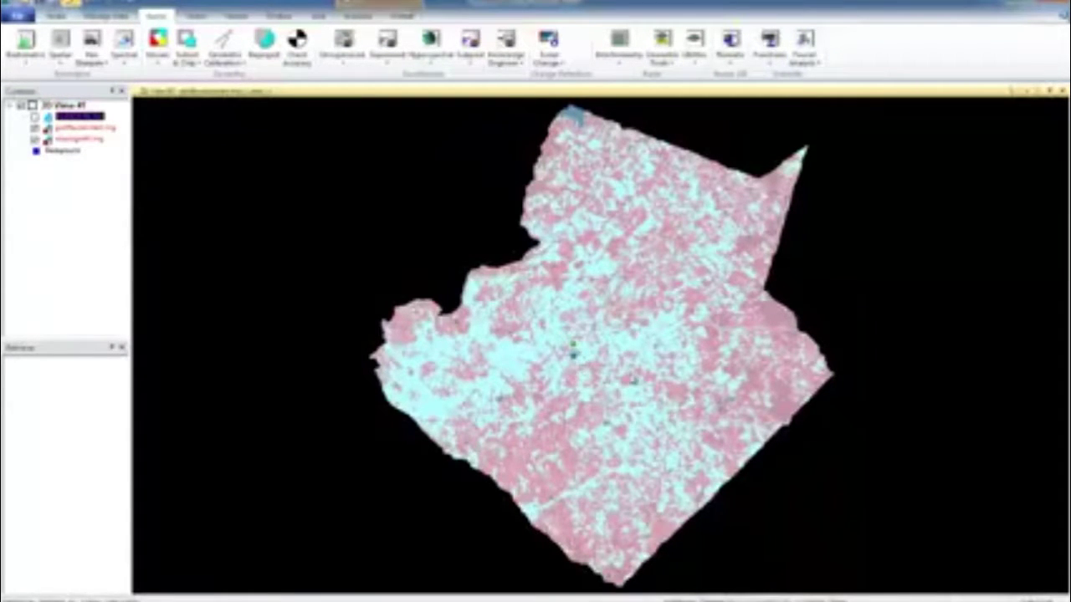
{"action": "scroll", "coordinate": [604, 324], "scroll_direction": "up", "scroll_amount": 2}
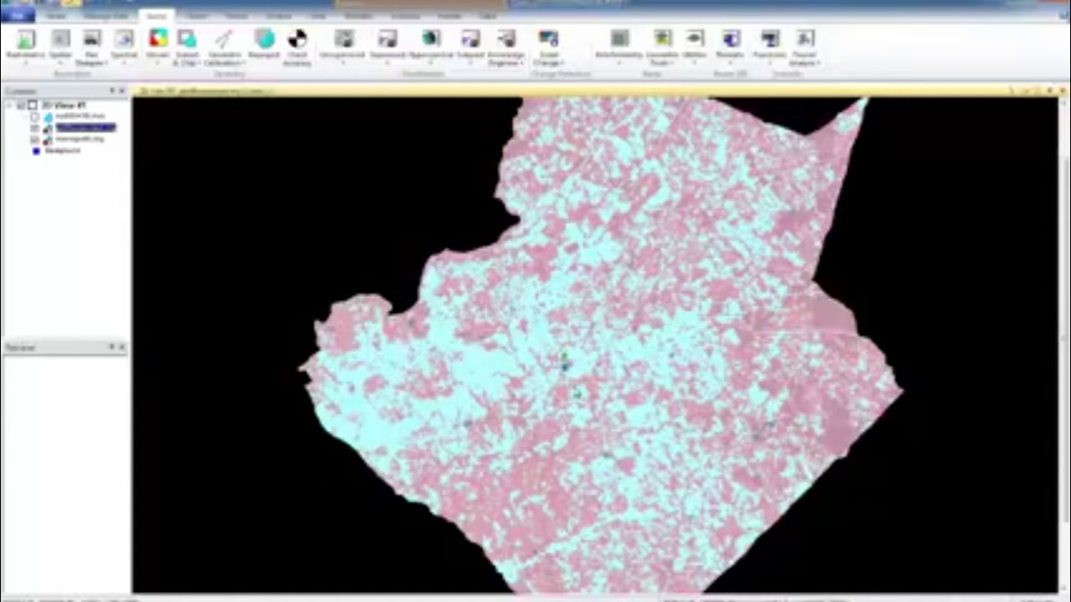
{"action": "scroll", "coordinate": [576, 449], "scroll_direction": "up", "scroll_amount": 2}
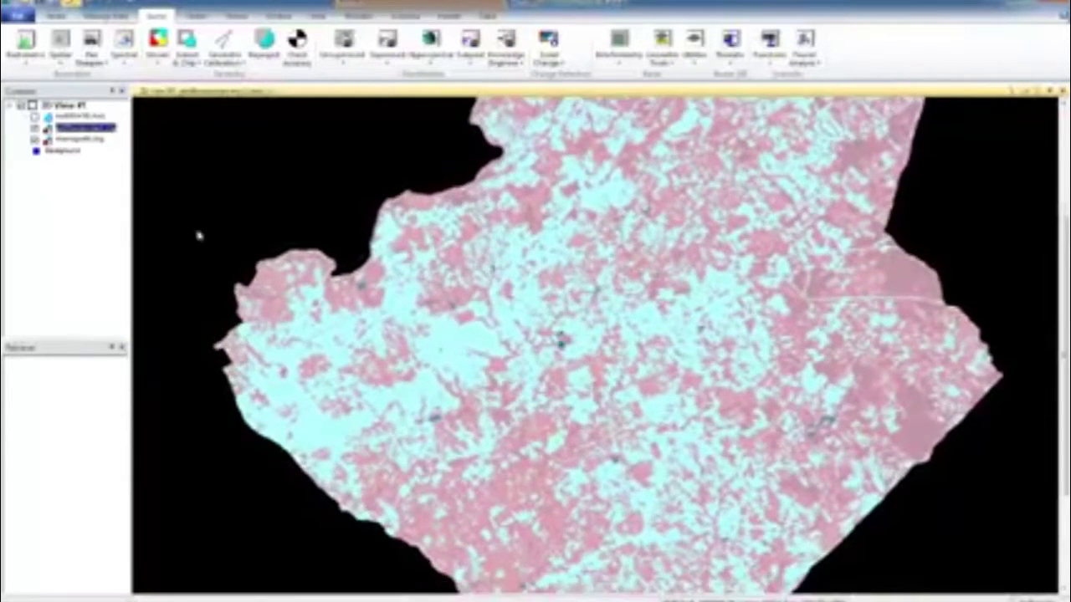
Display the attribute table of the gw06supervised.img layer and enlarge it to show the class rows.
{"action": "right_click", "coordinate": [72, 127]}
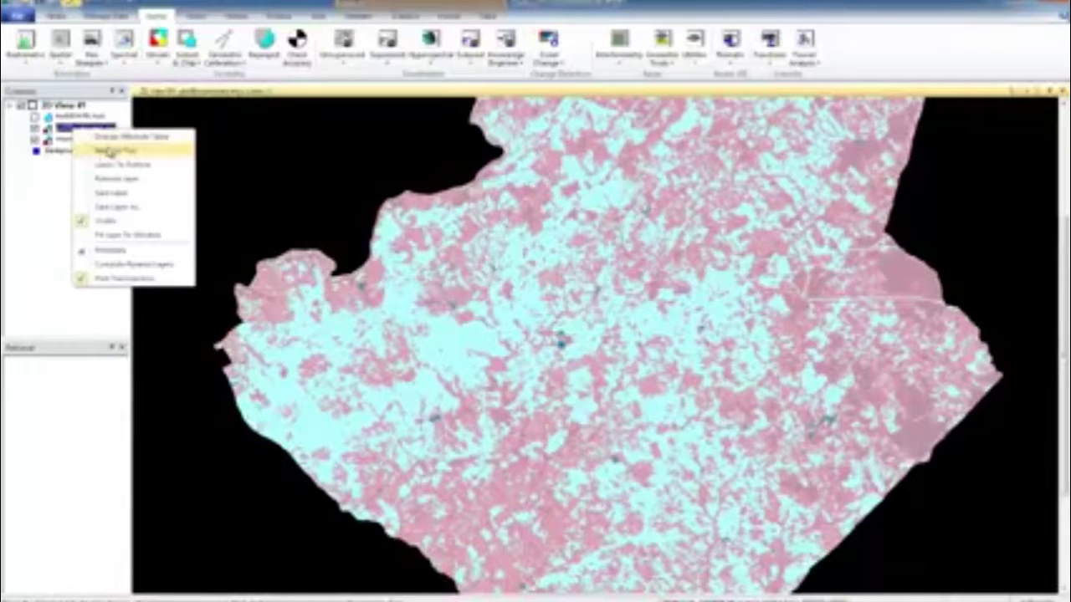
{"action": "left_click", "coordinate": [113, 139]}
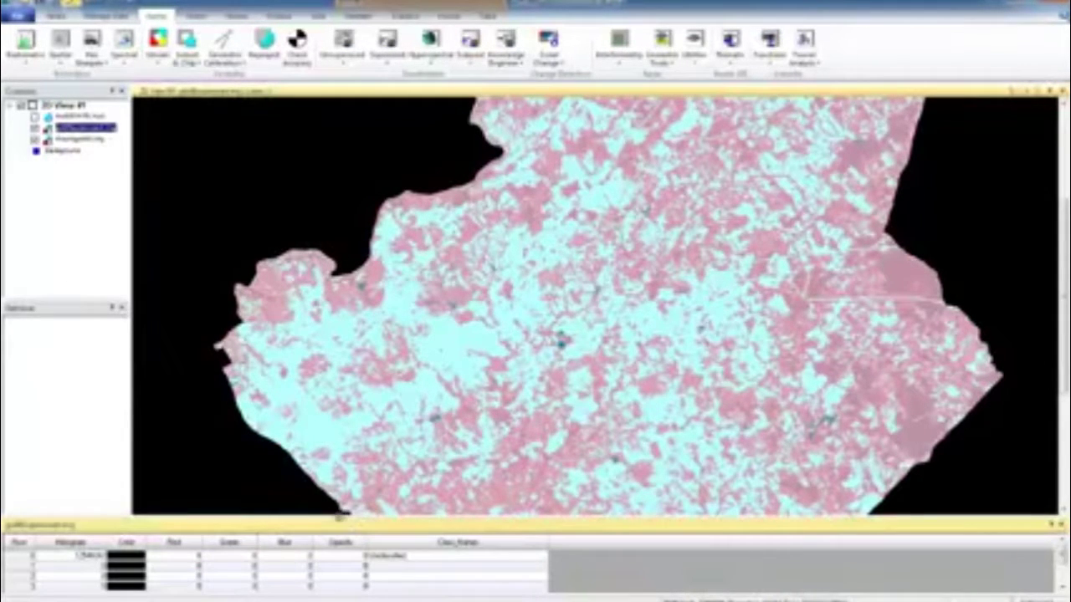
{"action": "left_click_drag", "start_coordinate": [339, 515], "coordinate": [335, 477]}
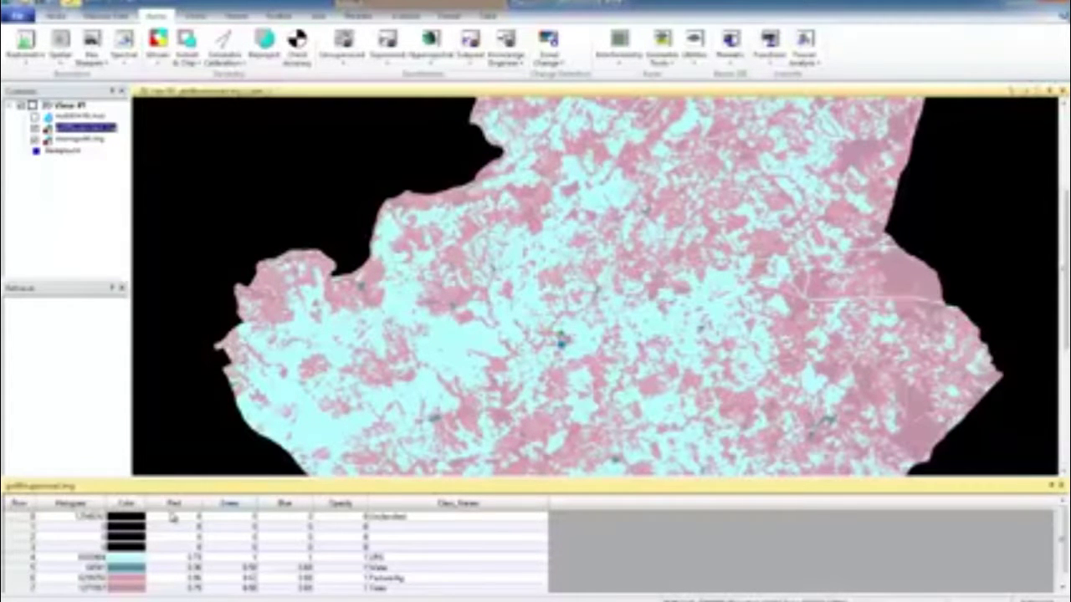
{"action": "left_click", "coordinate": [183, 476]}
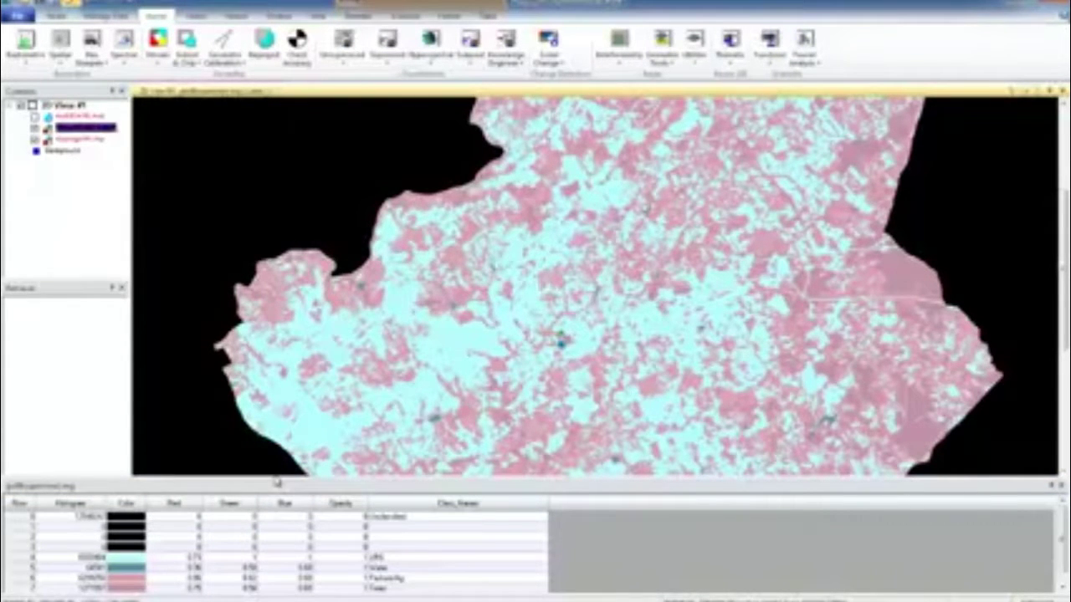
{"action": "left_click_drag", "start_coordinate": [276, 482], "coordinate": [400, 492]}
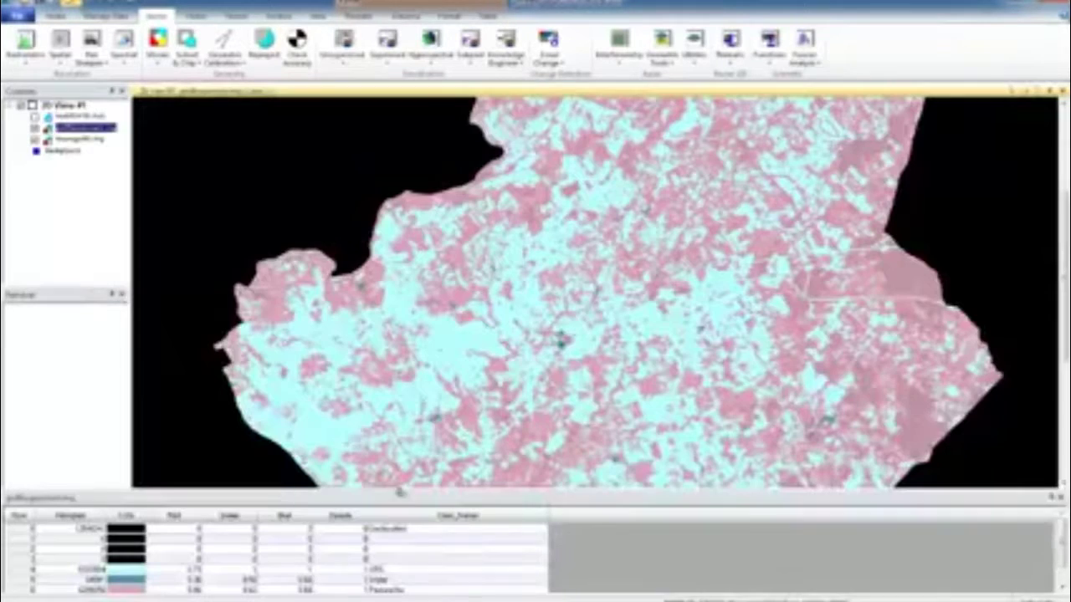
Close the attribute table and open the Viewer Swipe tool for the 2D view.
{"action": "left_click", "coordinate": [1061, 498]}
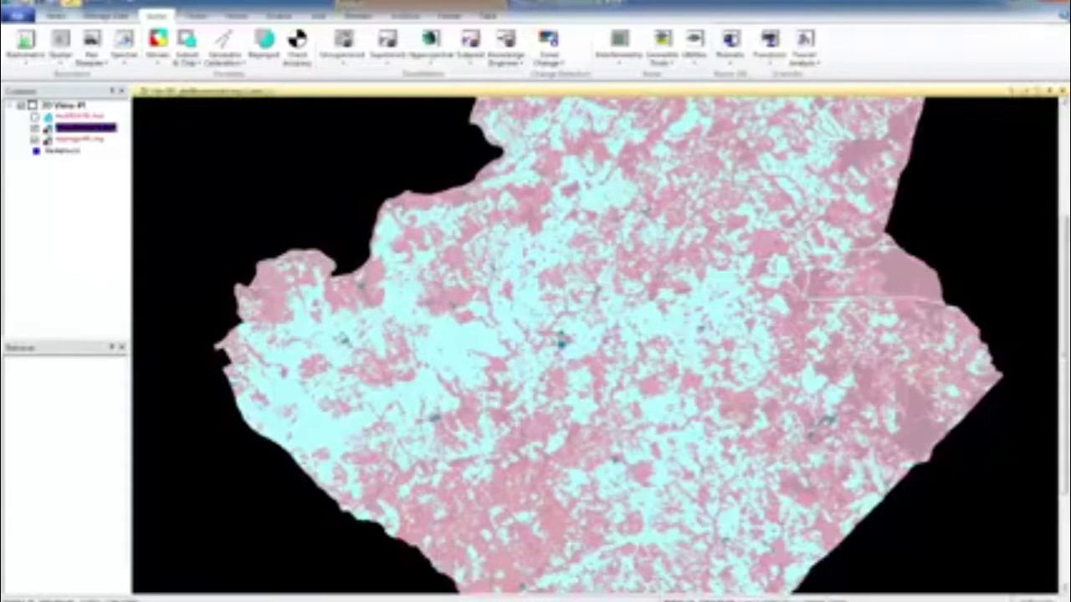
{"action": "right_click", "coordinate": [346, 219]}
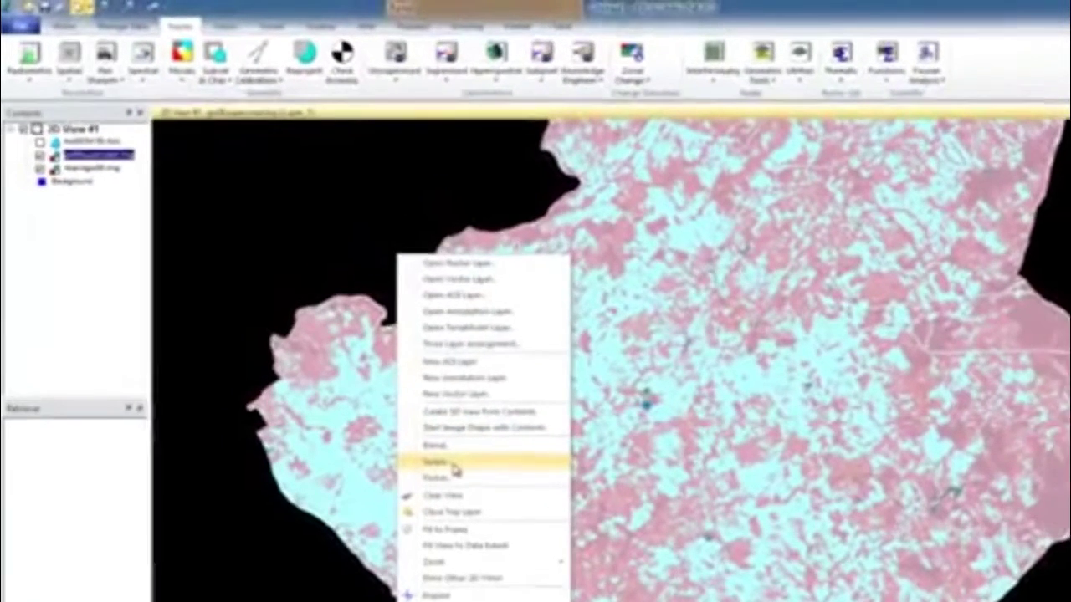
{"action": "left_click", "coordinate": [393, 394]}
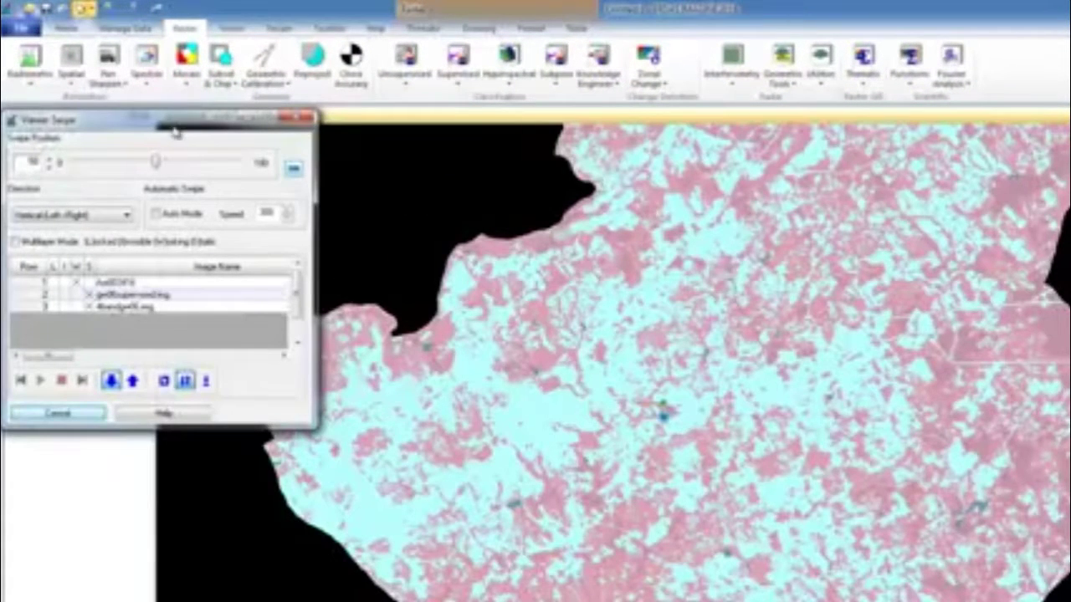
Swipe vertically in multilayer mode between the classified gw06supervised.img and 4bandgw06.img to compare them, and close the swipe tool when finished.
{"action": "left_click_drag", "start_coordinate": [173, 125], "coordinate": [170, 132]}
{"action": "left_click_drag", "start_coordinate": [152, 172], "coordinate": [174, 180]}
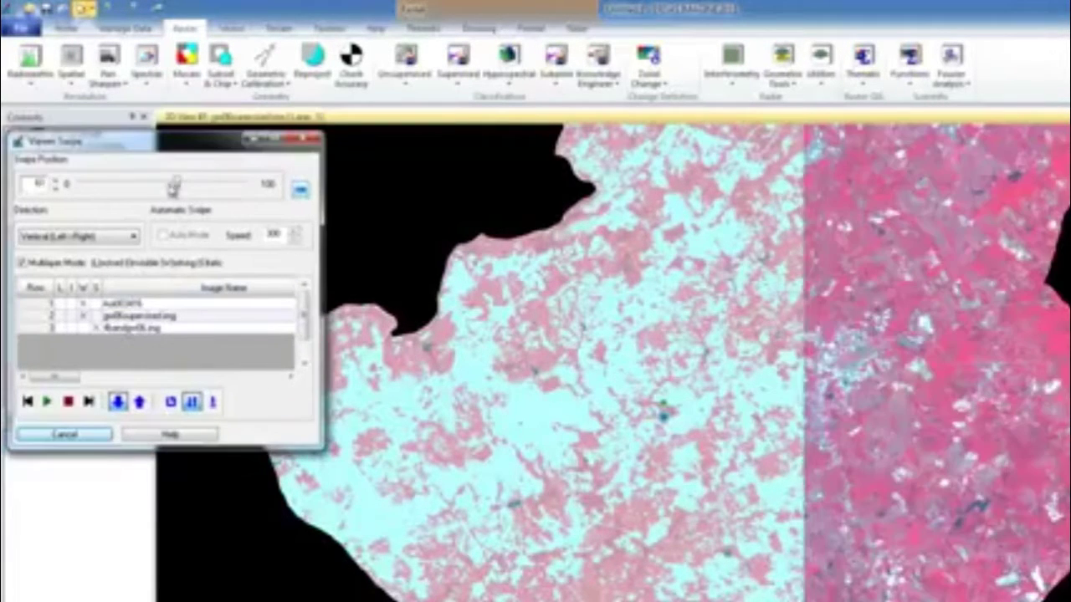
{"action": "mouse_move", "coordinate": [174, 186]}
{"action": "left_mouse_down"}
{"action": "mouse_move", "coordinate": [145, 194]}
{"action": "mouse_move", "coordinate": [159, 194]}
{"action": "left_mouse_up"}
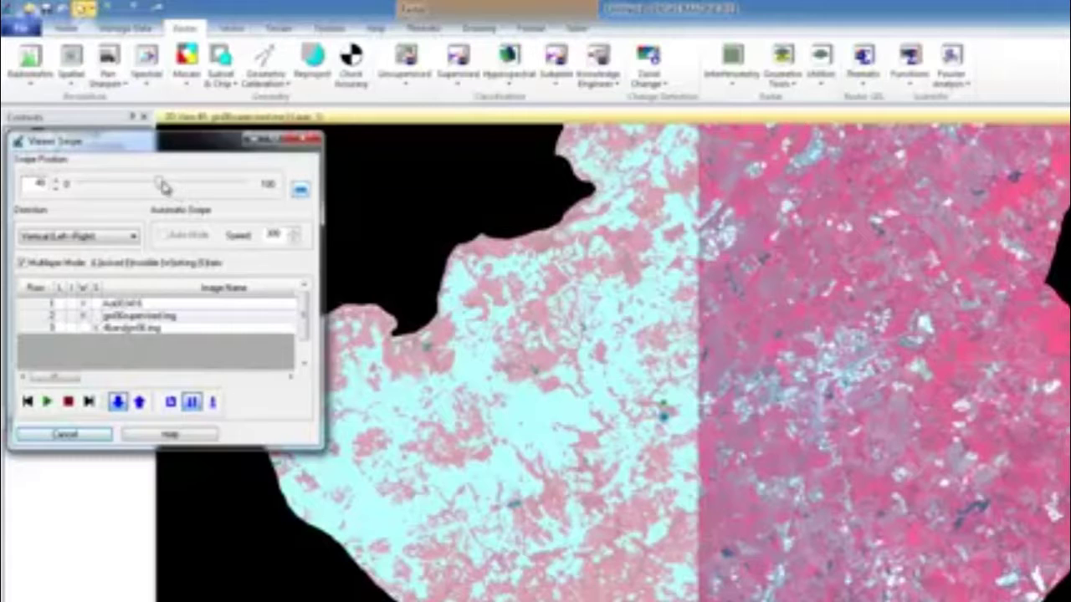
{"action": "mouse_move", "coordinate": [160, 183]}
{"action": "left_mouse_down"}
{"action": "mouse_move", "coordinate": [144, 189]}
{"action": "mouse_move", "coordinate": [179, 186]}
{"action": "mouse_move", "coordinate": [132, 194]}
{"action": "mouse_move", "coordinate": [201, 194]}
{"action": "mouse_move", "coordinate": [131, 188]}
{"action": "mouse_move", "coordinate": [151, 191]}
{"action": "left_mouse_up"}
{"action": "left_click_drag", "start_coordinate": [179, 192], "coordinate": [158, 202]}
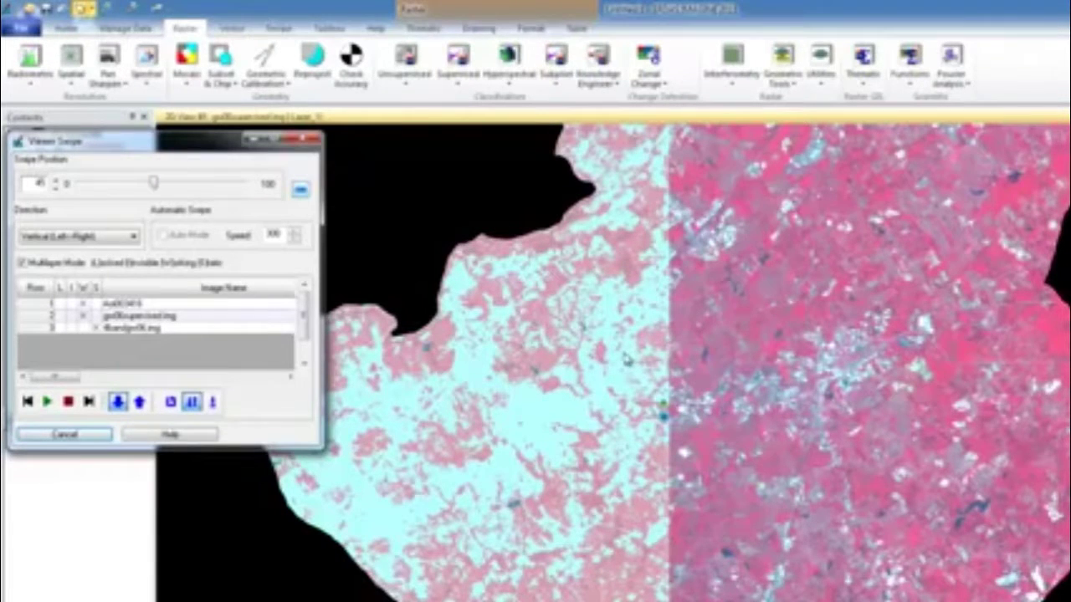
{"action": "left_click_drag", "start_coordinate": [154, 184], "coordinate": [118, 202]}
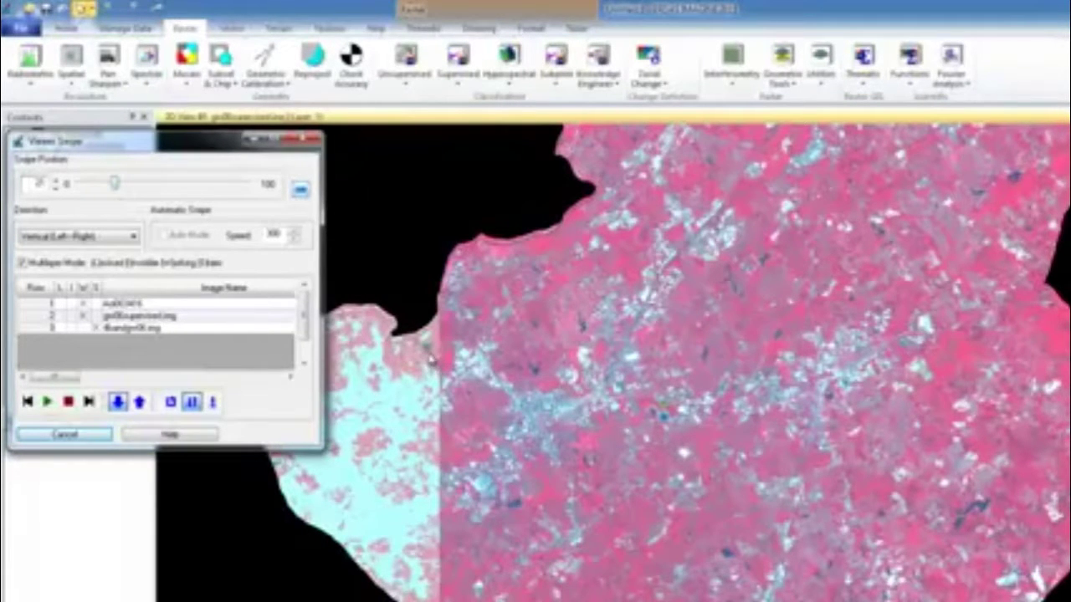
{"action": "mouse_move", "coordinate": [114, 184]}
{"action": "left_mouse_down"}
{"action": "mouse_move", "coordinate": [91, 189]}
{"action": "mouse_move", "coordinate": [107, 188]}
{"action": "left_mouse_up"}
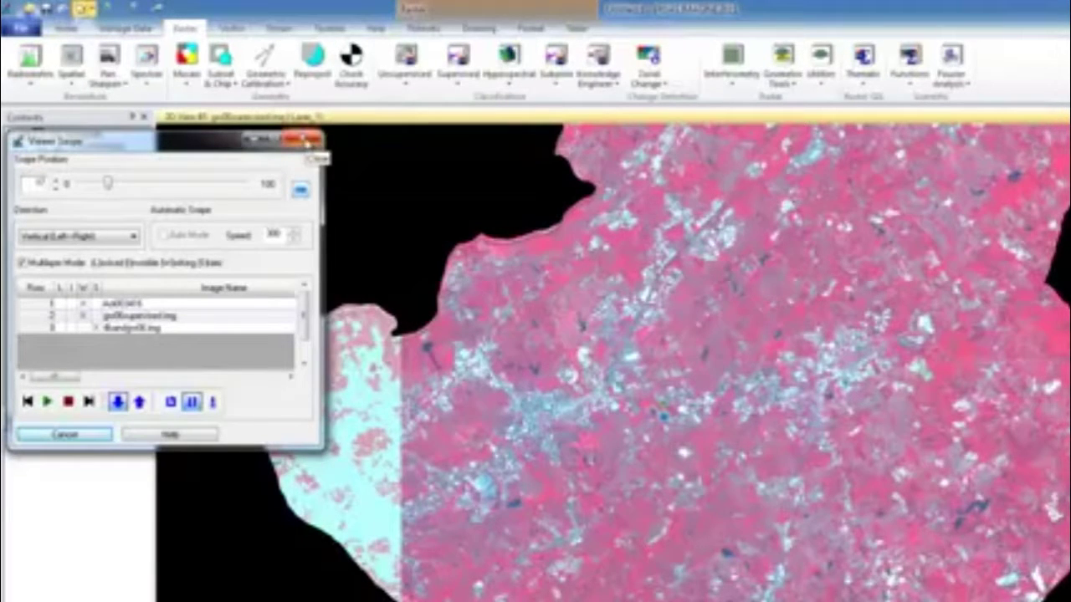
{"action": "left_click", "coordinate": [306, 142]}
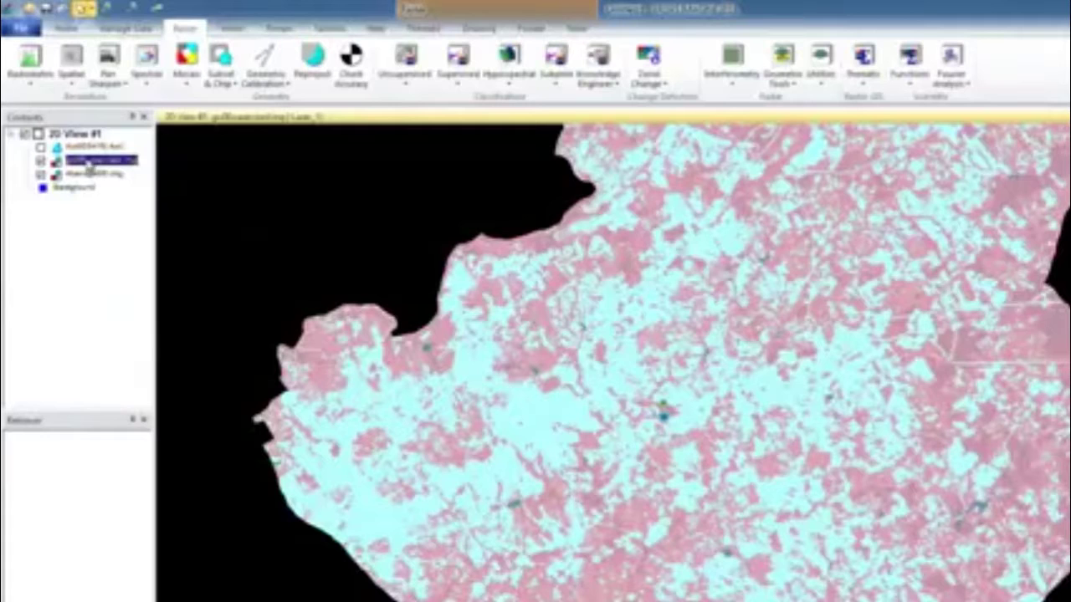
Reopen the attribute table of the gw06supervised.img layer and enlarge it until all class rows show.
{"action": "right_click", "coordinate": [89, 165]}
{"action": "left_click", "coordinate": [121, 165]}
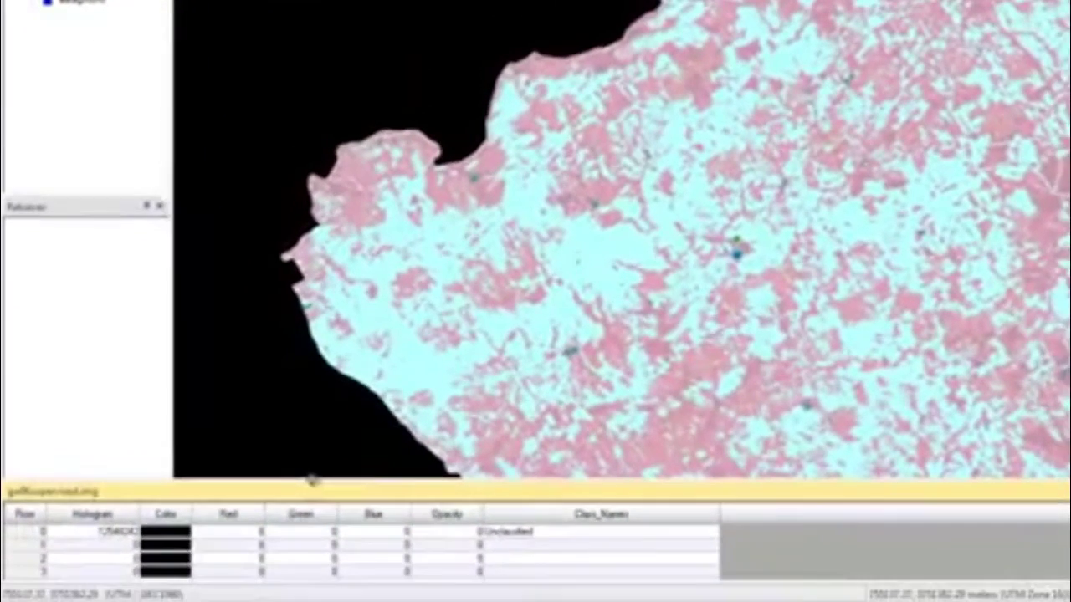
{"action": "left_click_drag", "start_coordinate": [311, 481], "coordinate": [310, 338]}
Recolour the URS class in row 4 to Tan and the Water class to Blue.
{"action": "left_click", "coordinate": [170, 433]}
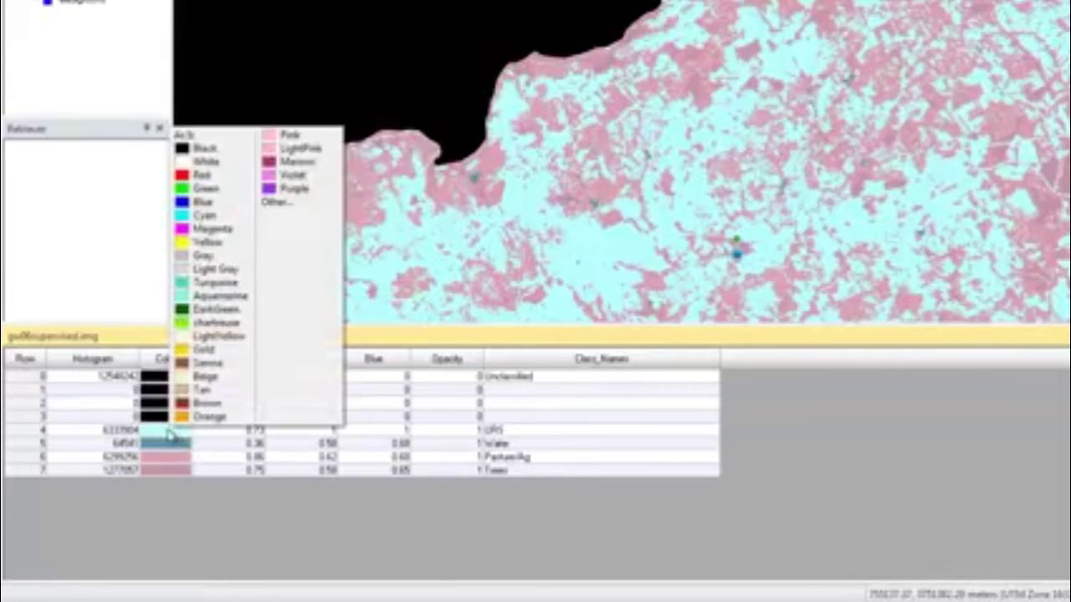
{"action": "left_click", "coordinate": [28, 430]}
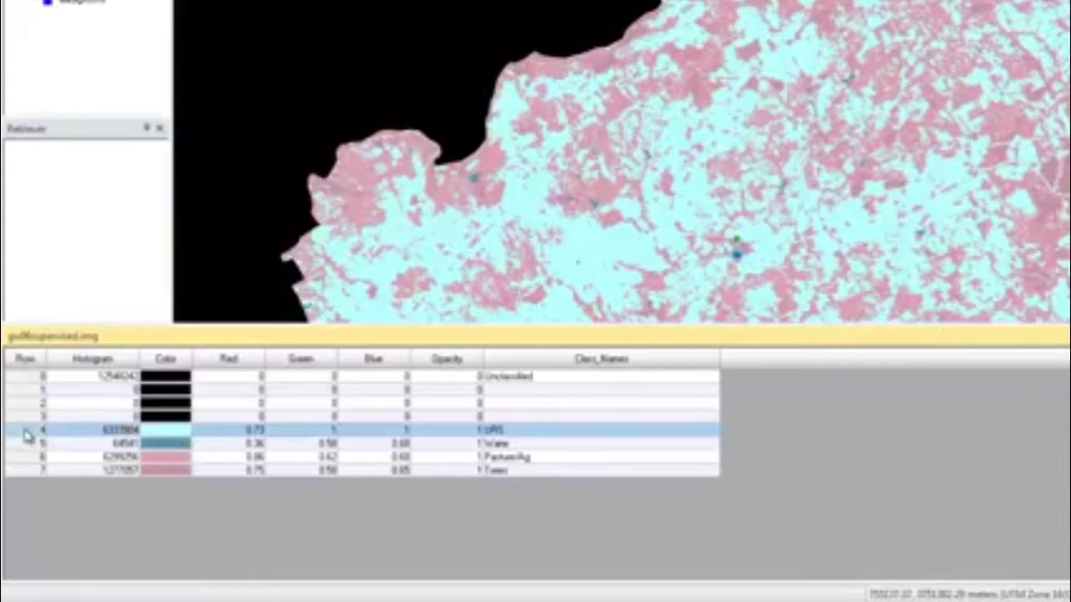
{"action": "left_click", "coordinate": [164, 438]}
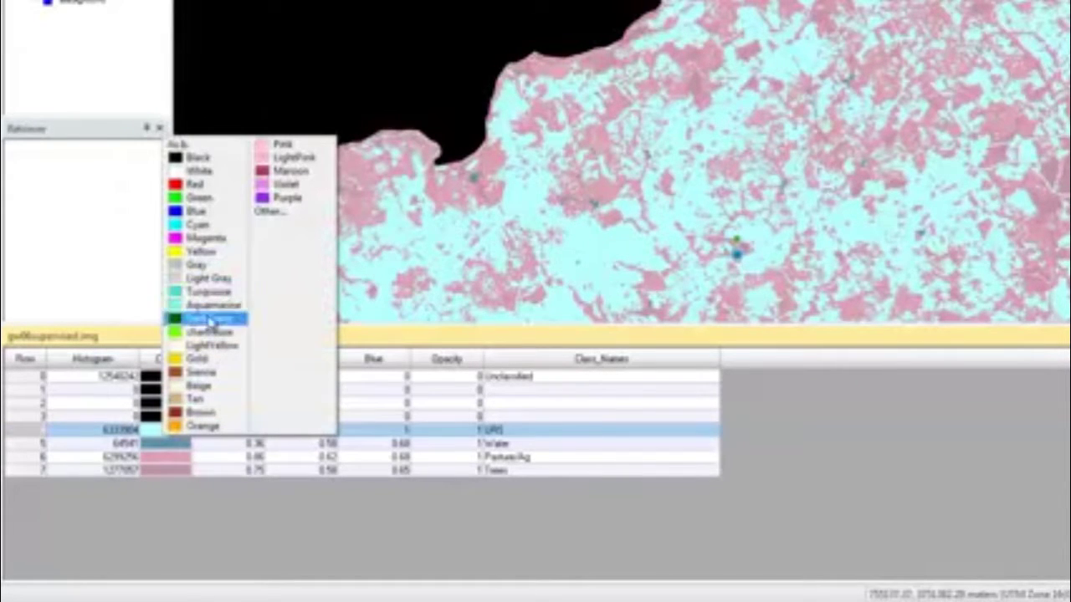
{"action": "left_click", "coordinate": [201, 399]}
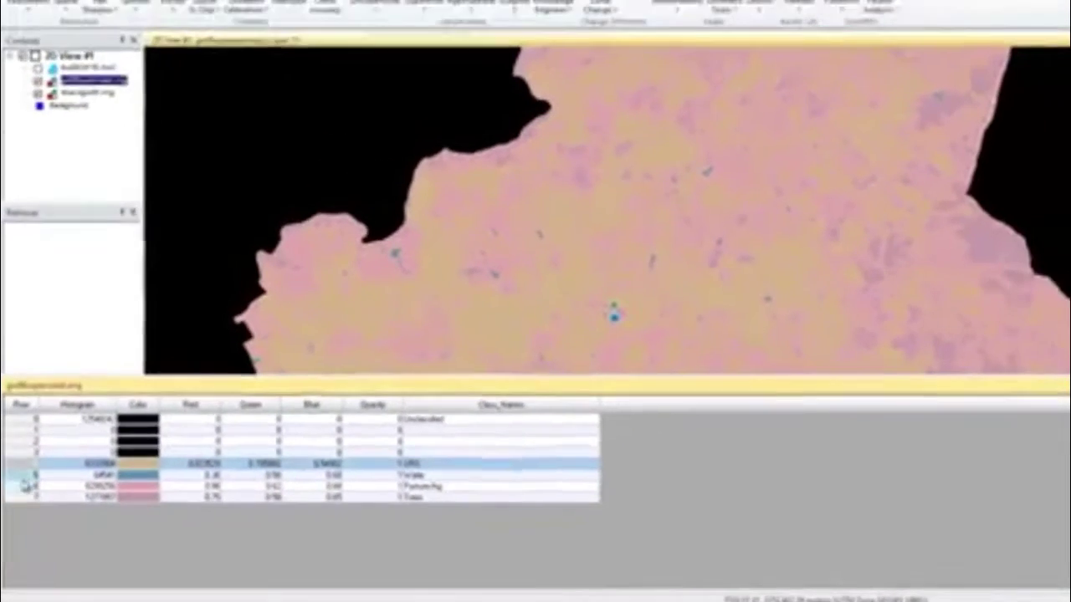
{"action": "left_click", "coordinate": [38, 444]}
{"action": "left_click", "coordinate": [126, 487]}
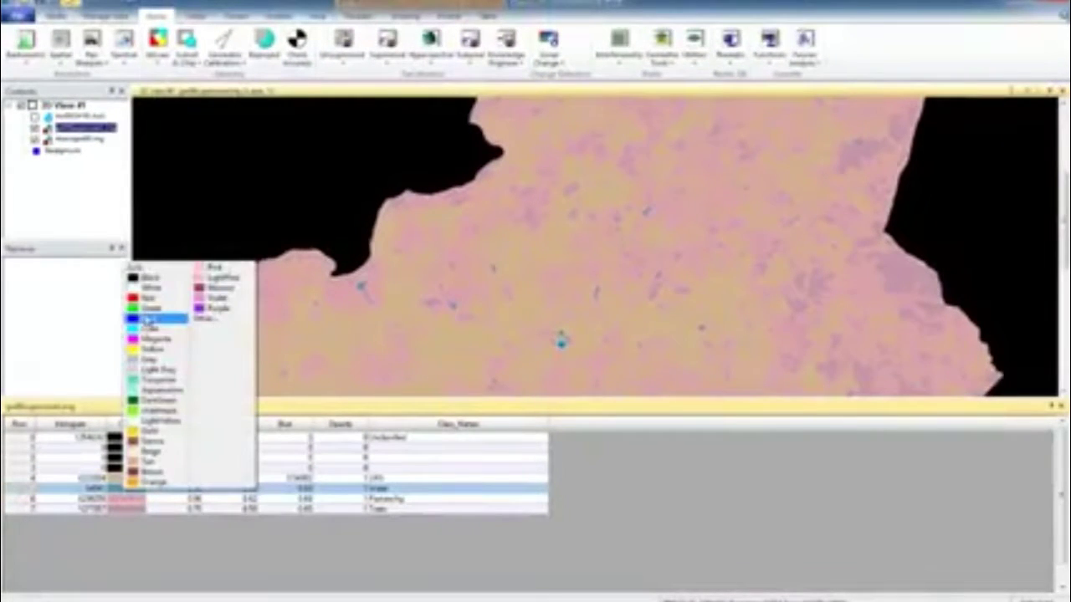
{"action": "left_click", "coordinate": [149, 323]}
Recolour the Pasture/Ag class to Green and the Trees class to DarkGreen.
{"action": "left_click", "coordinate": [21, 500]}
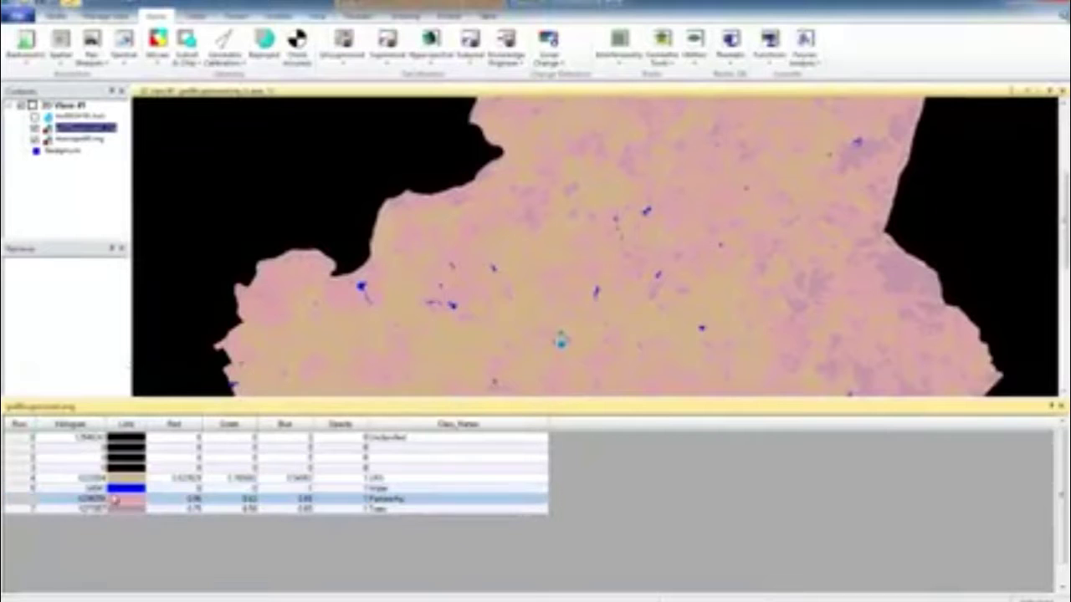
{"action": "left_click", "coordinate": [133, 506]}
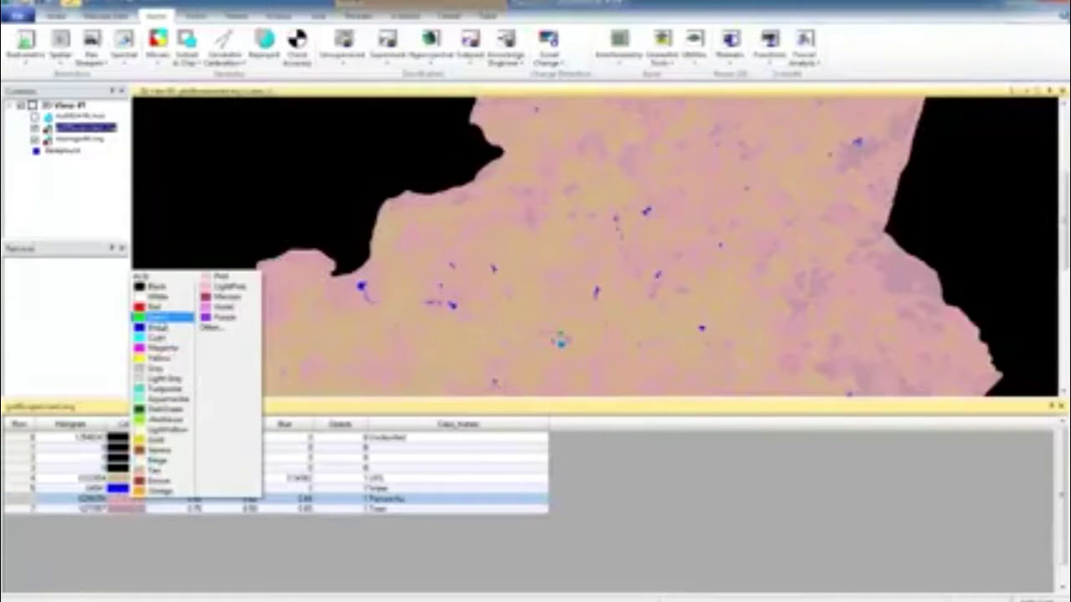
{"action": "left_click", "coordinate": [161, 324]}
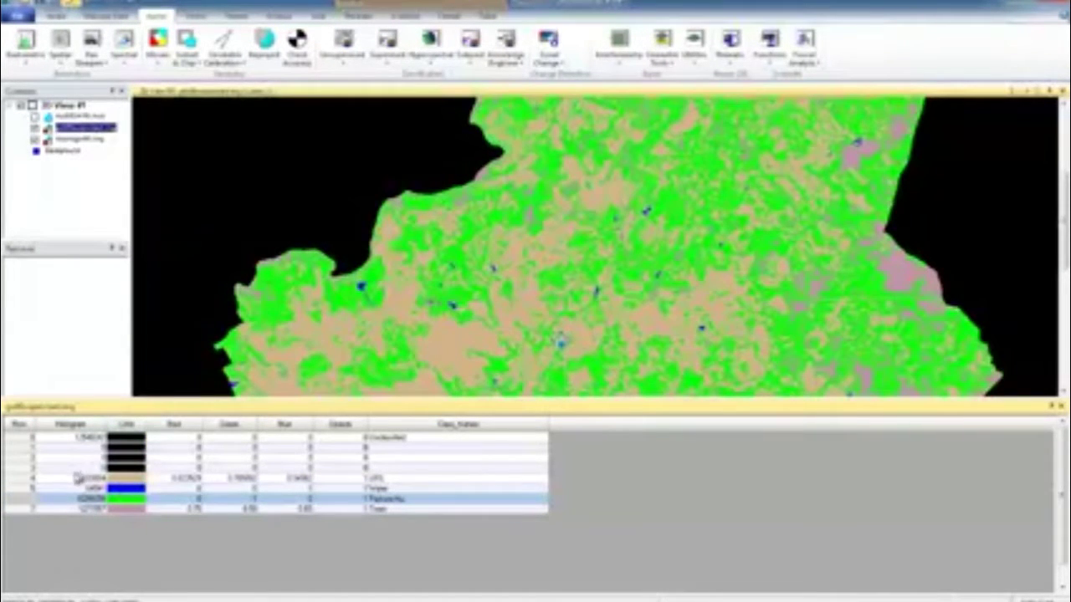
{"action": "left_click", "coordinate": [34, 507]}
{"action": "left_click", "coordinate": [126, 509]}
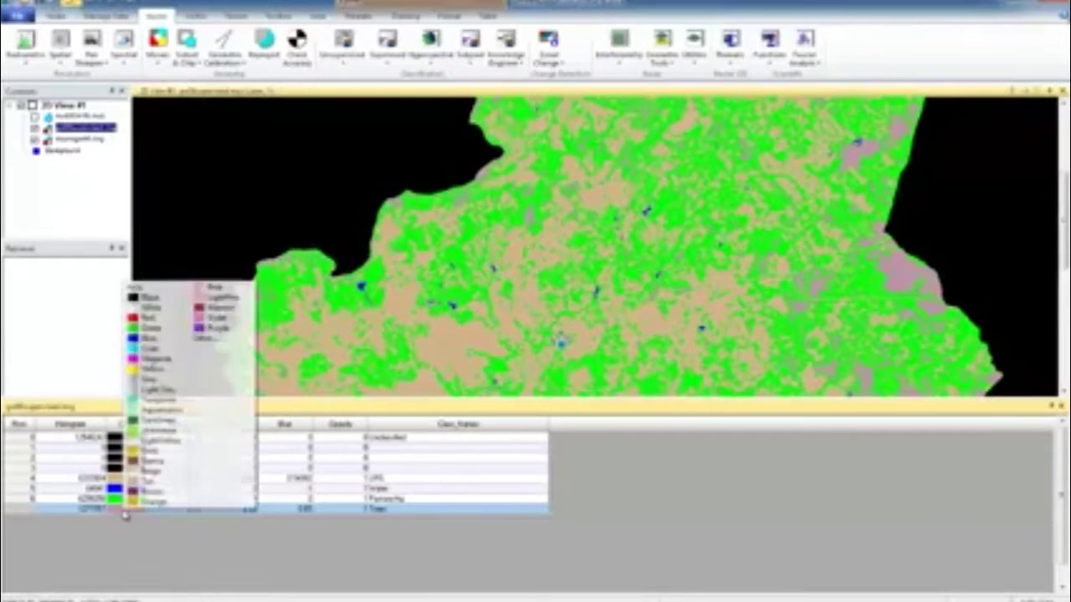
{"action": "left_click", "coordinate": [172, 421]}
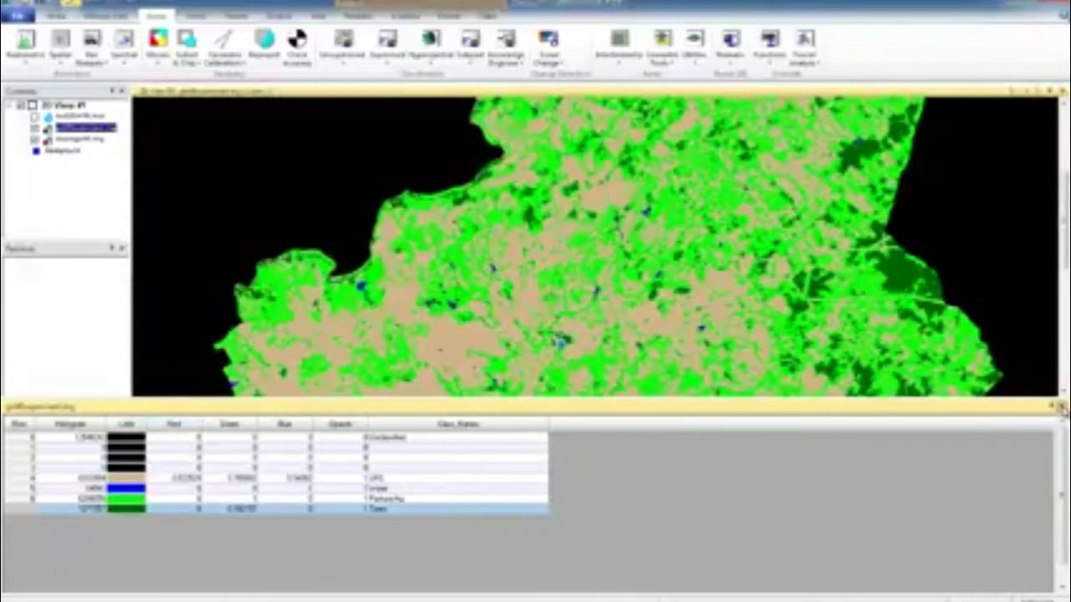
Close the attribute table, saving the colour changes to gw06supervised.img, and view the recoloured image.
{"action": "left_click", "coordinate": [1059, 406]}
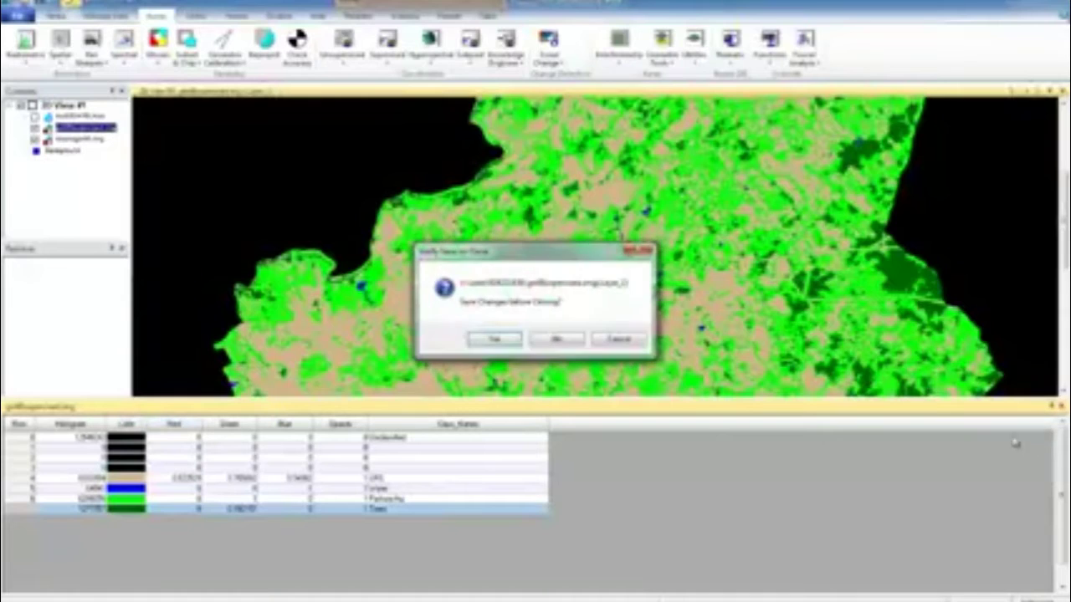
{"action": "left_click", "coordinate": [495, 339]}
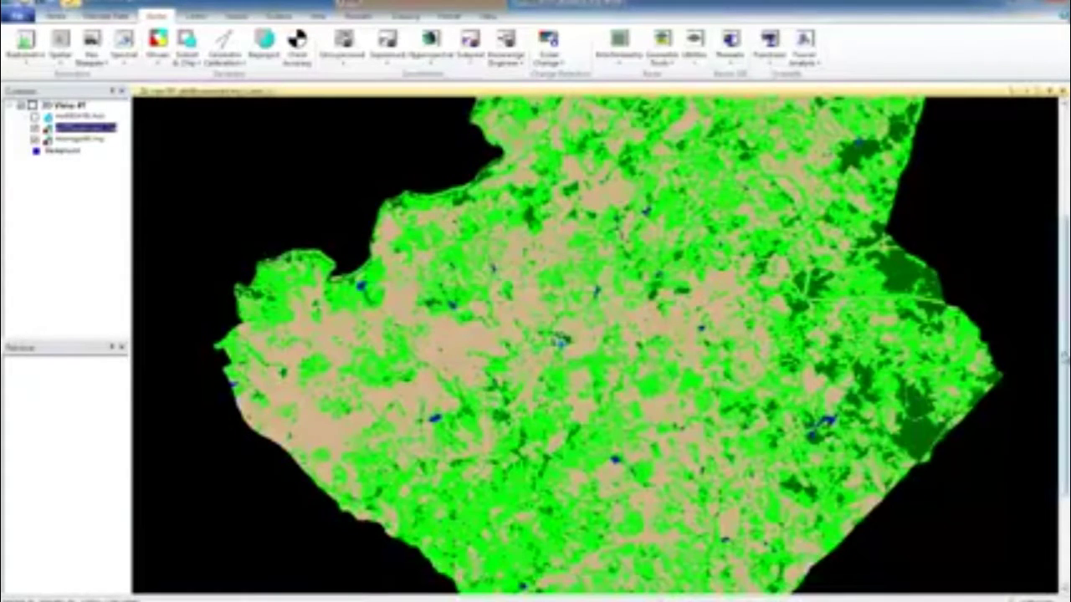
{"action": "left_click_drag", "start_coordinate": [1063, 359], "coordinate": [1044, 371]}
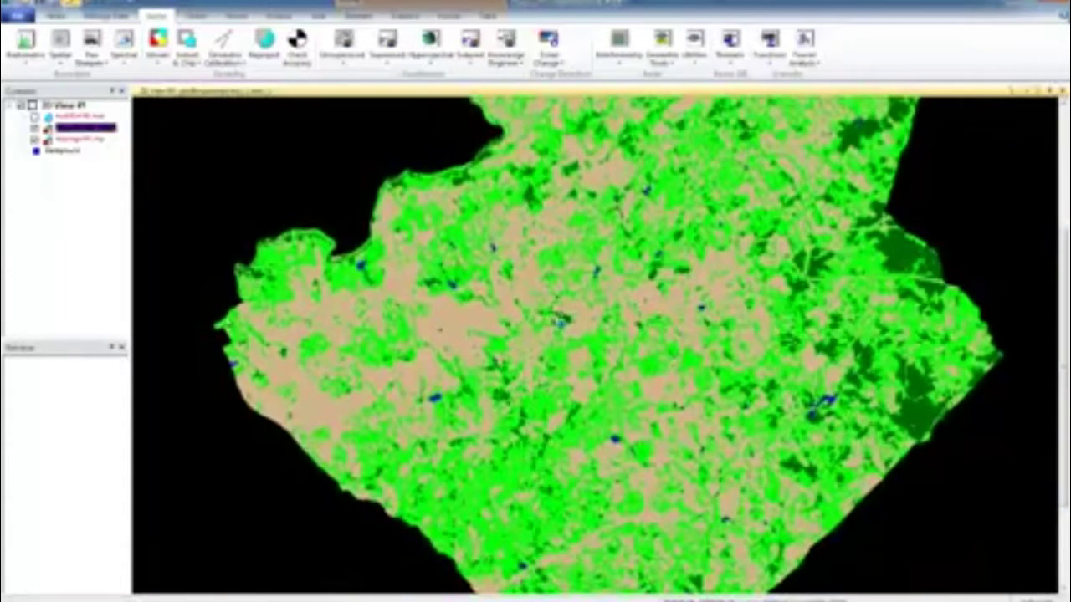